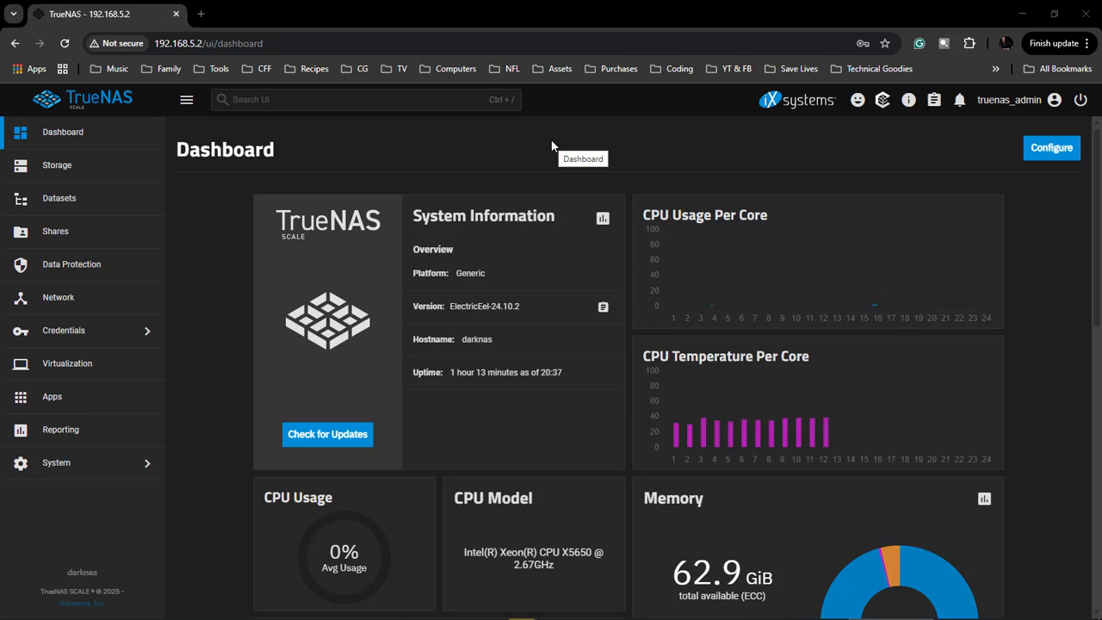
Step: Start a new storage pool named DarkPool and allow the disks from the exported DarkPool to be used
click(54, 170)
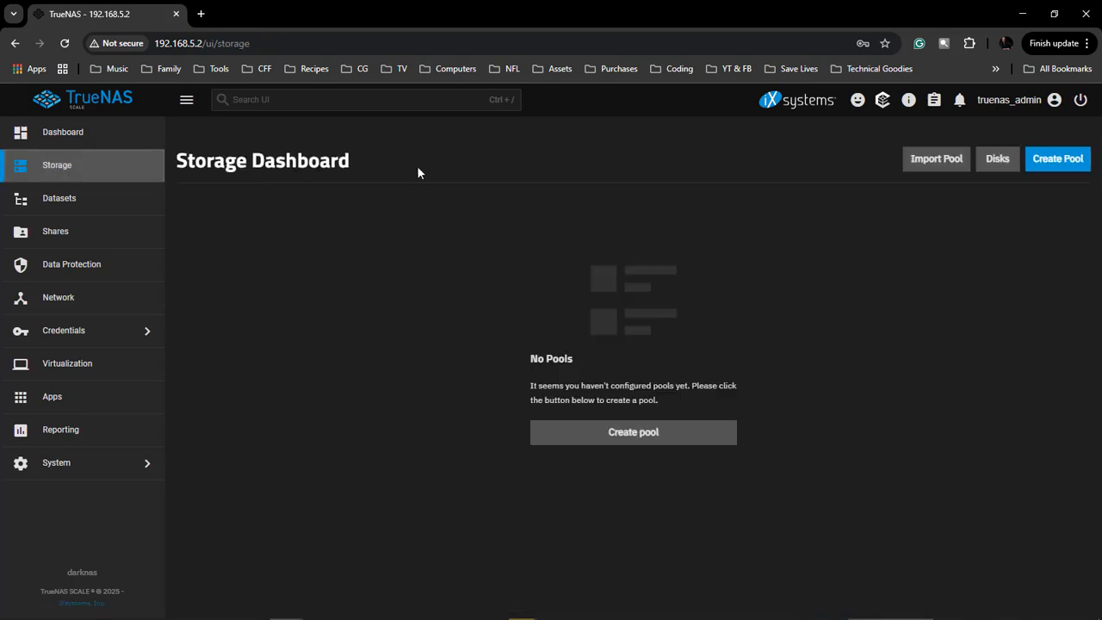
click(637, 433)
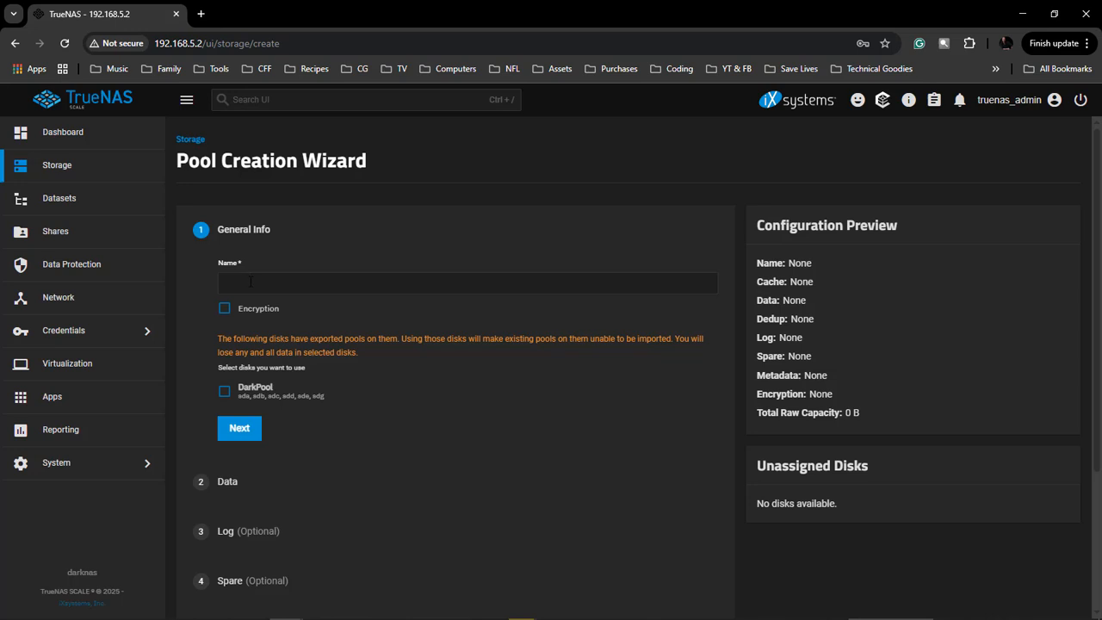
click(251, 282)
text(DarkPool)
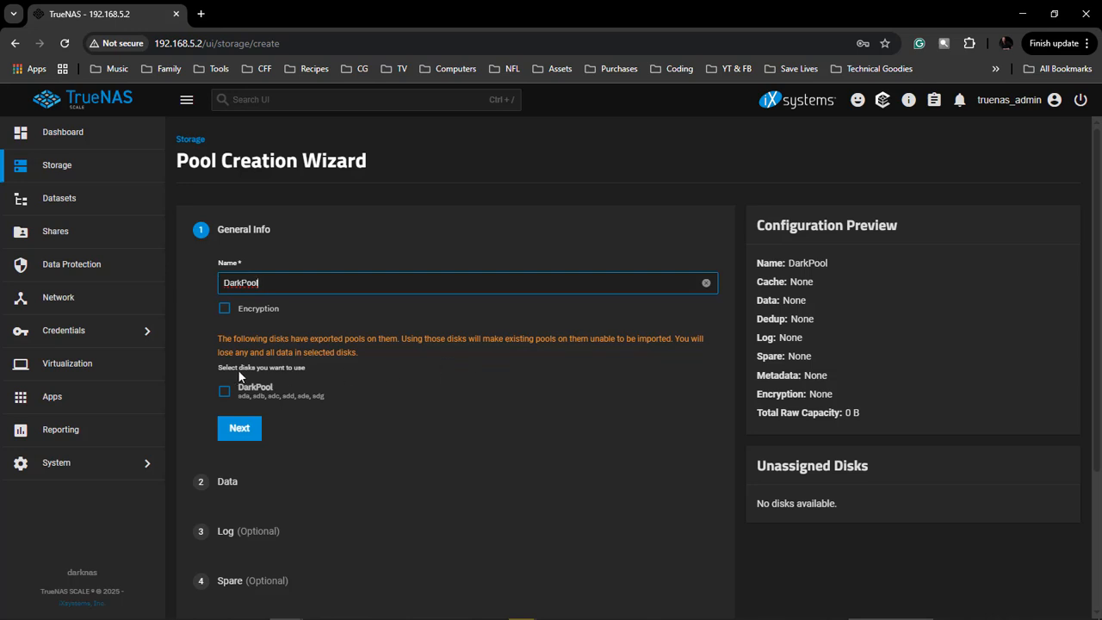
click(223, 391)
click(257, 429)
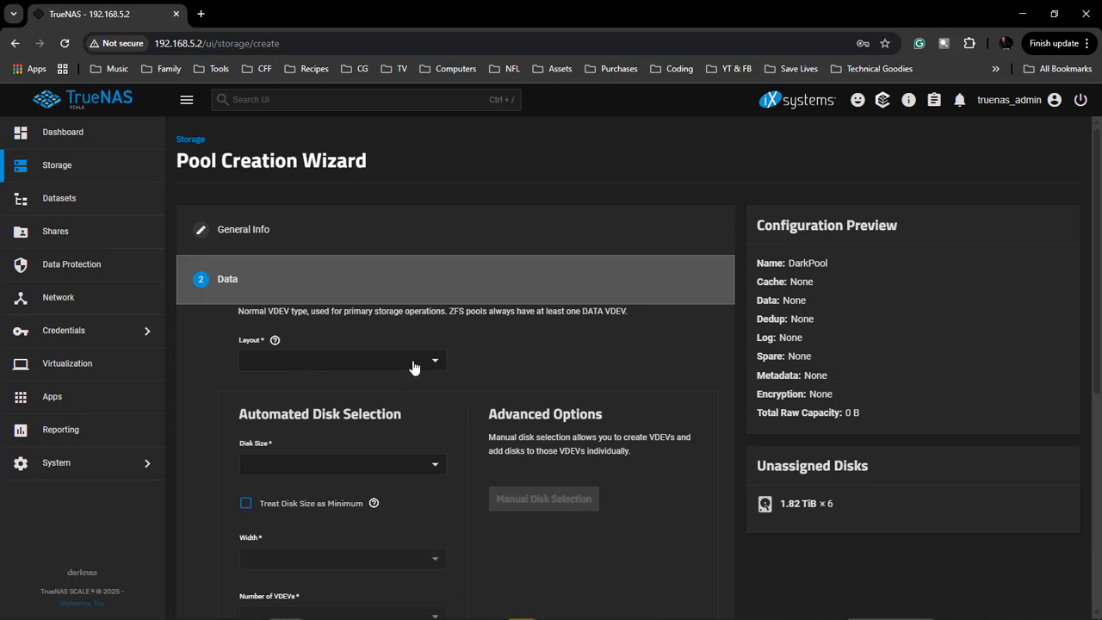
Step: Configure the pool's data VDEV as RAIDZ2 with 1.82 TiB (HDD) disks and a width of 6
click(435, 361)
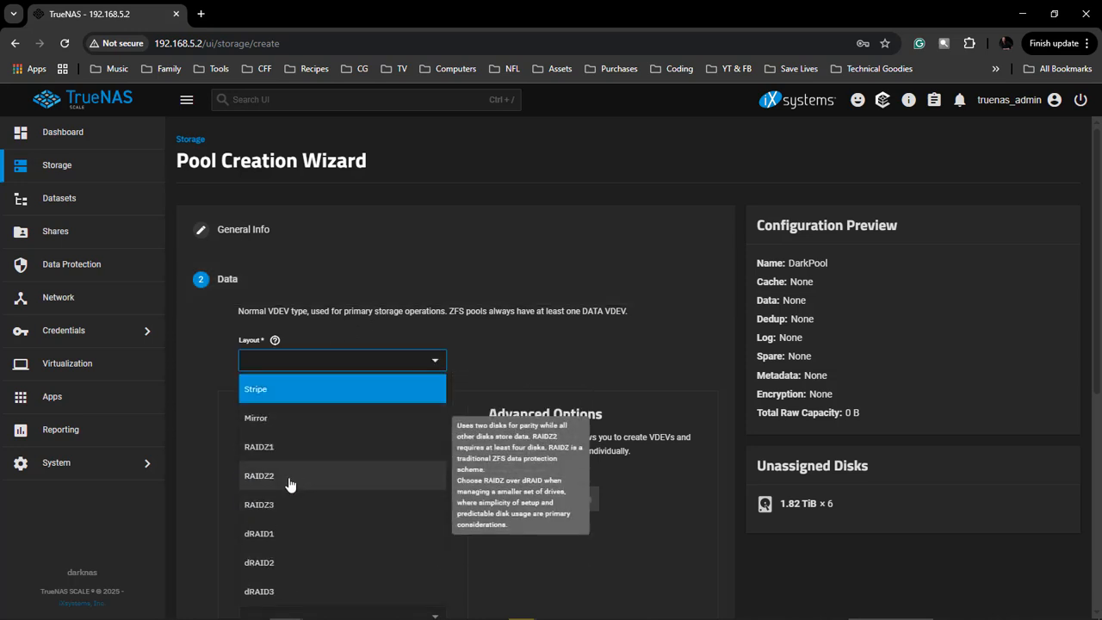
click(291, 479)
scroll(452, 420, down, 2)
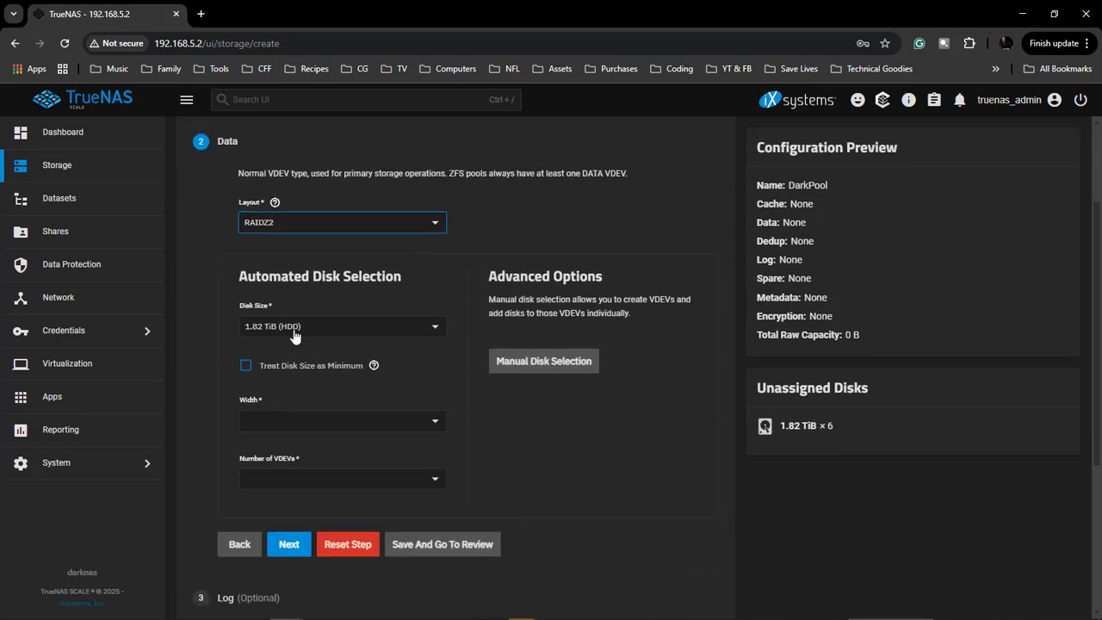
click(437, 331)
click(465, 329)
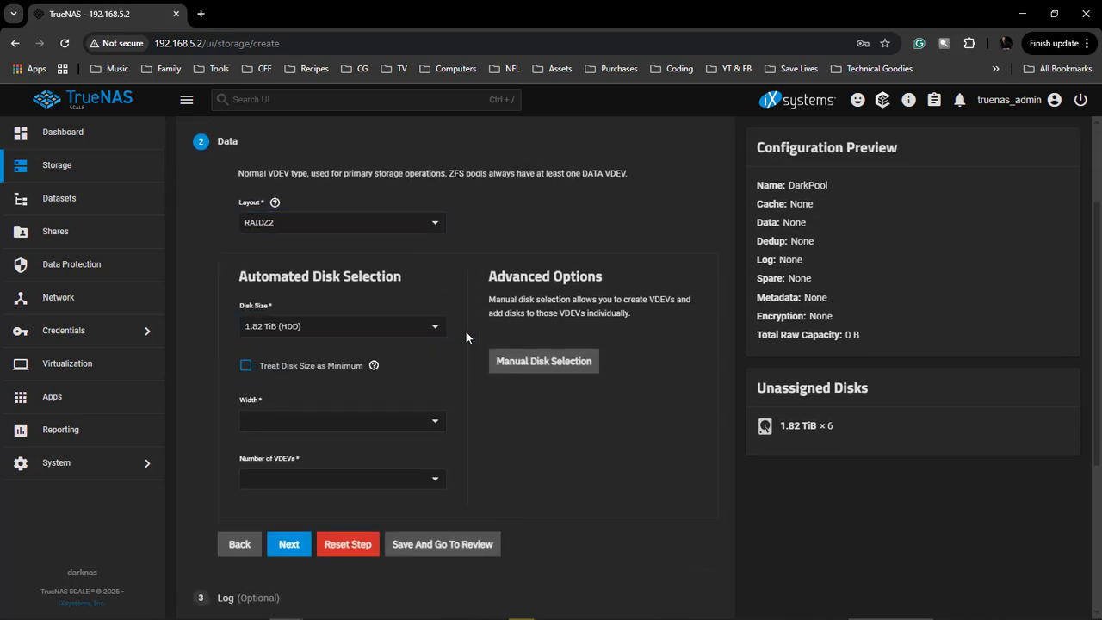
scroll(468, 339, down, 1)
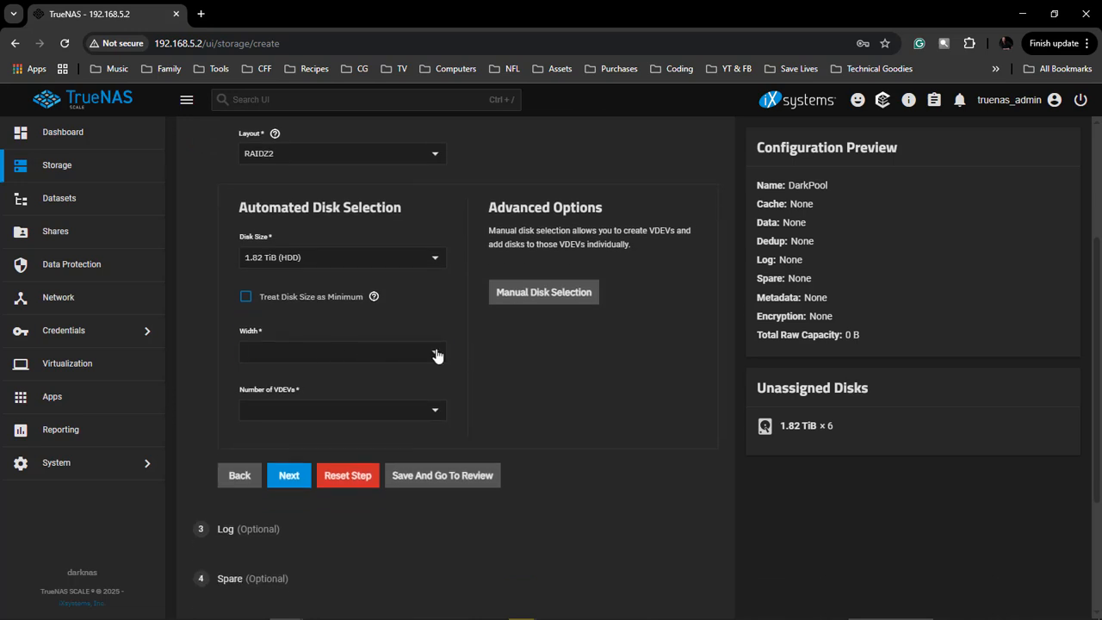
click(437, 353)
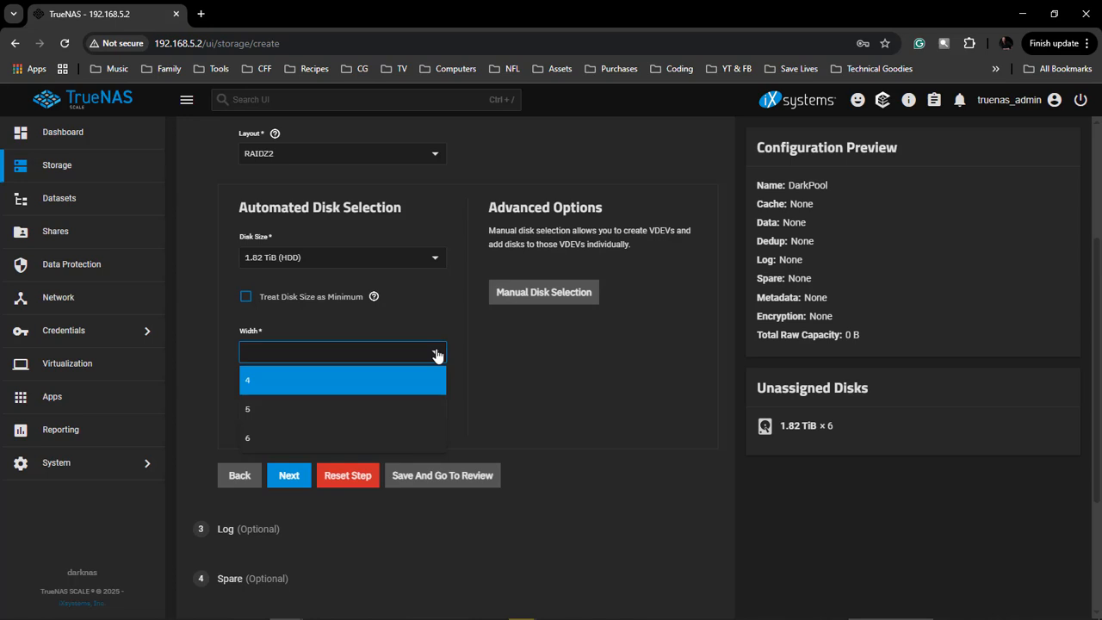
click(256, 438)
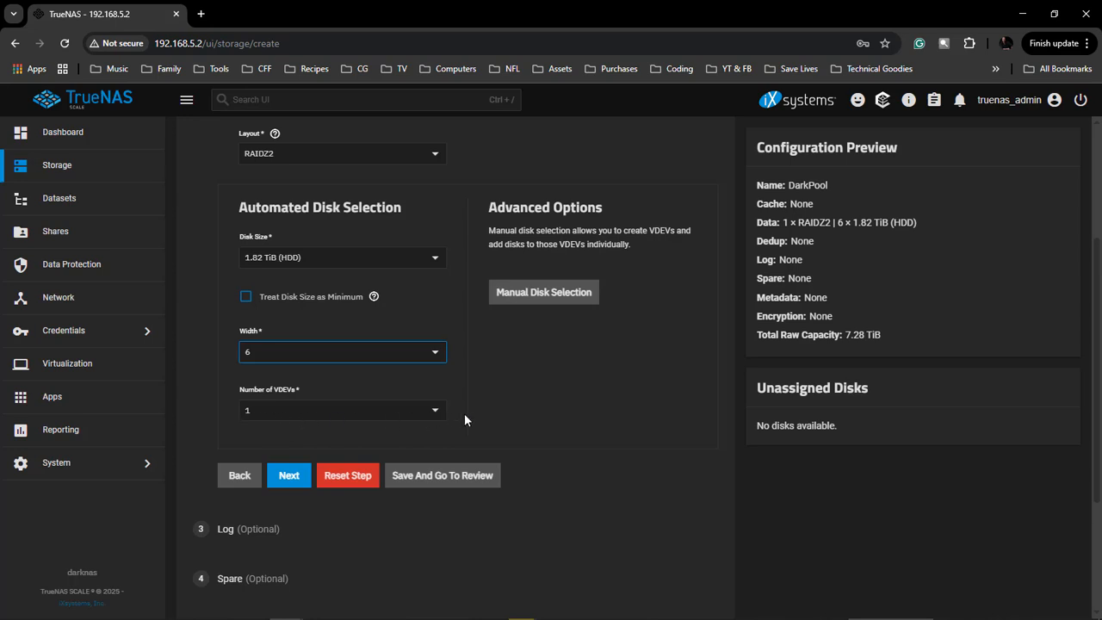
scroll(561, 406, down, 1)
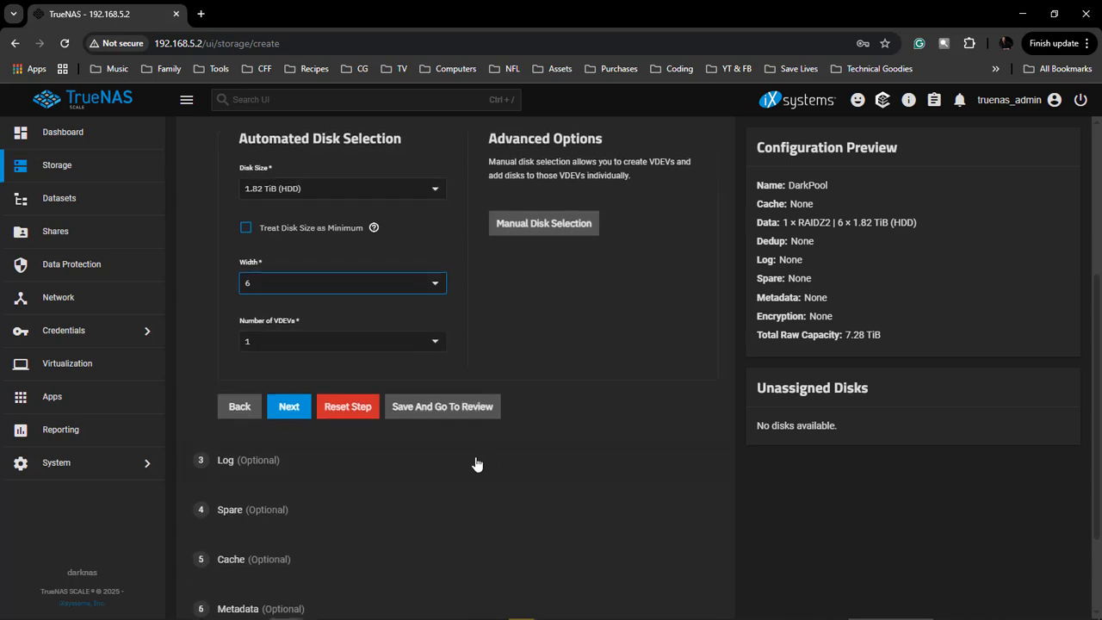
click(289, 405)
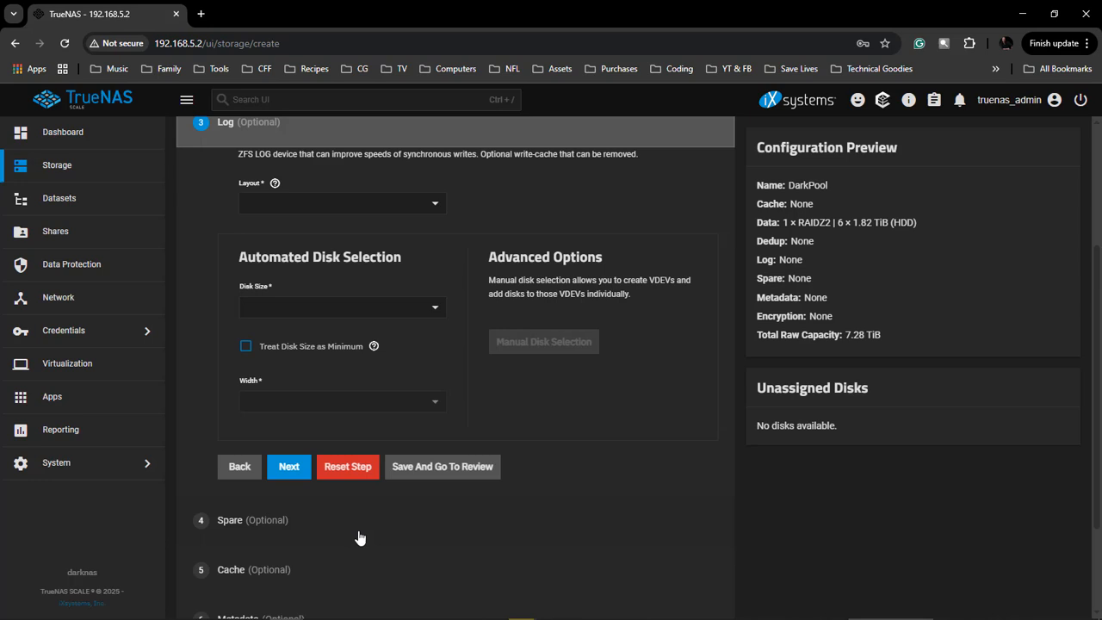
Step: Skip the optional log, spare, cache, metadata and dedup devices and create the pool, confirming erasure of the disks
click(289, 473)
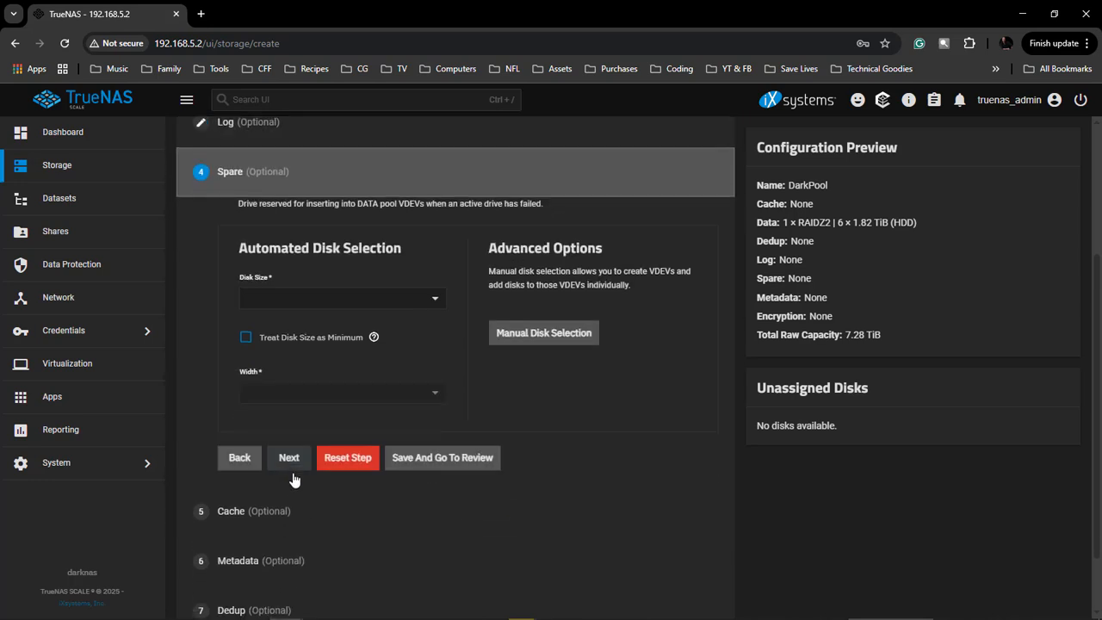
click(293, 465)
click(288, 506)
click(288, 516)
click(288, 528)
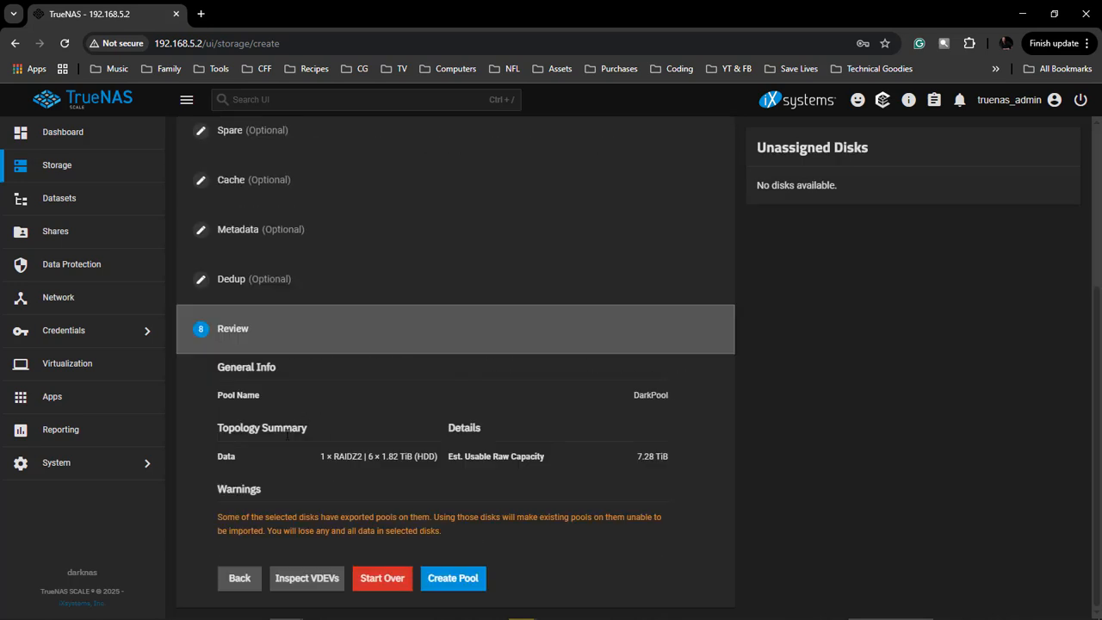
click(454, 579)
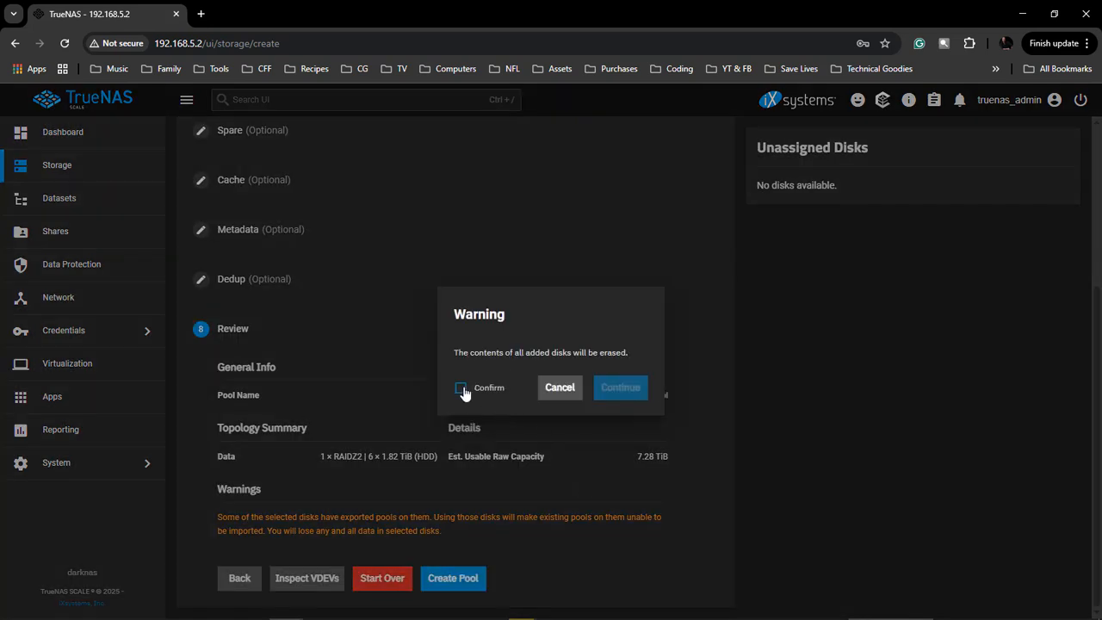
click(461, 387)
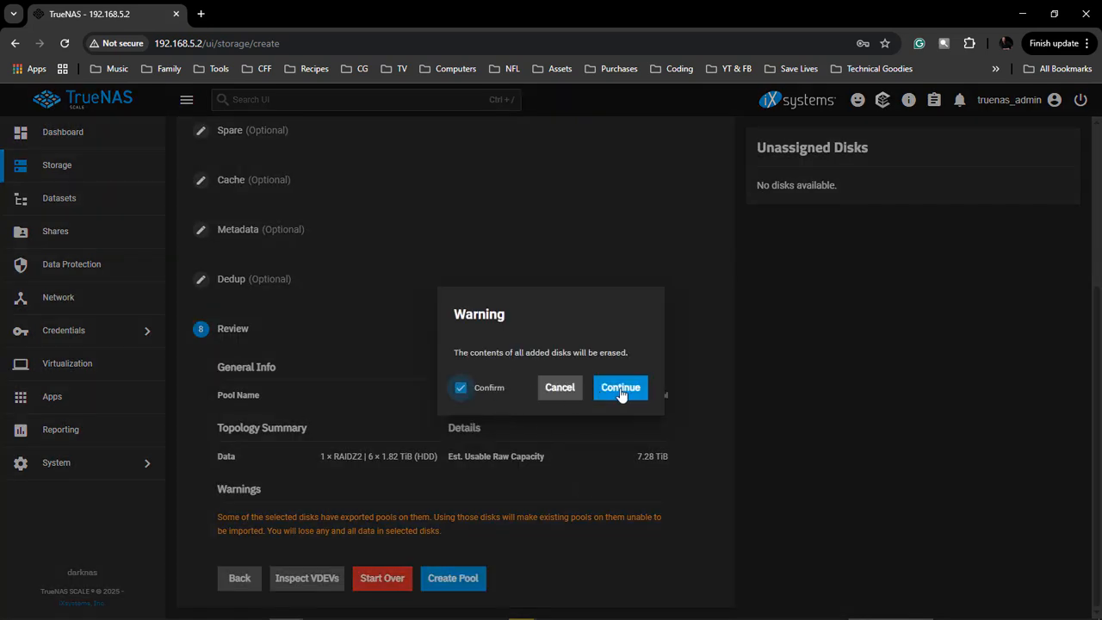
click(621, 389)
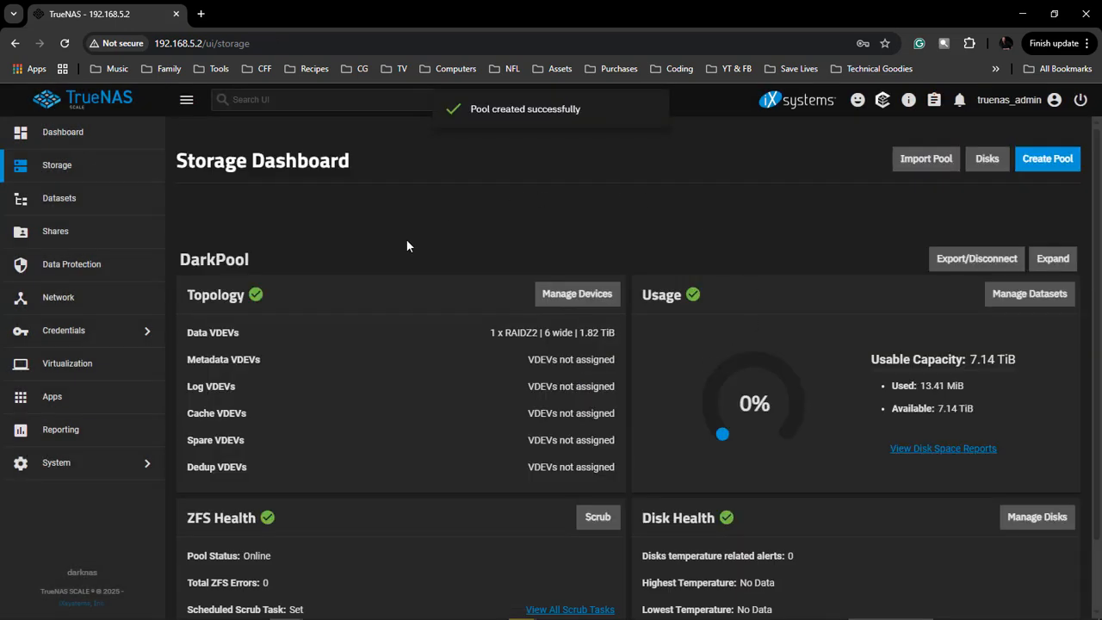
Step: Configure and enable Active Directory by entering the domain name, domain account name and domain account password, and save the settings
click(76, 338)
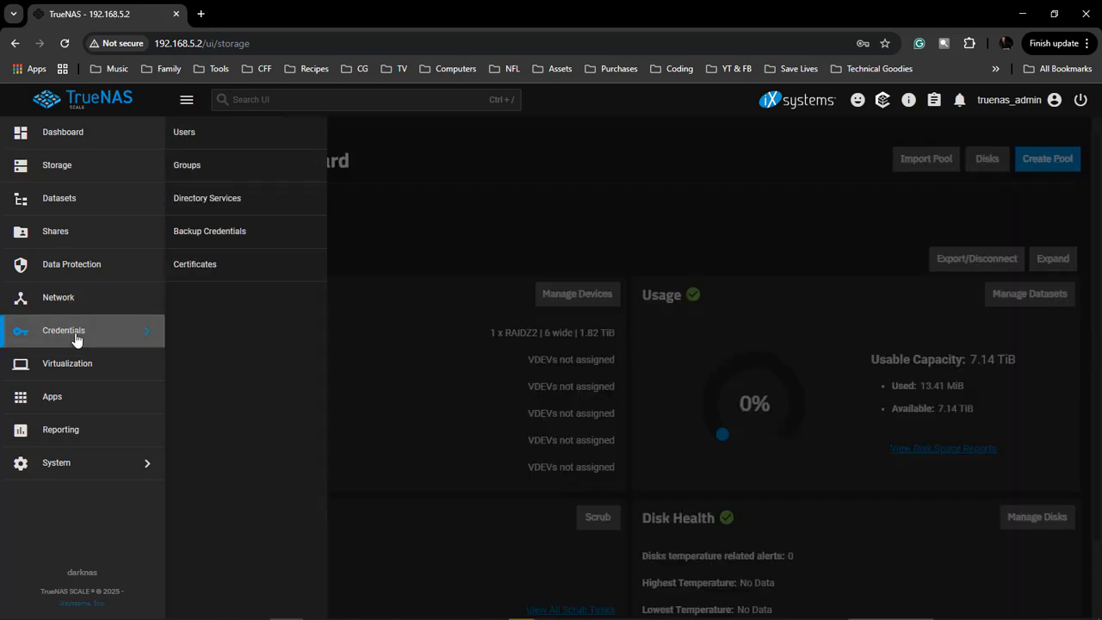
click(220, 208)
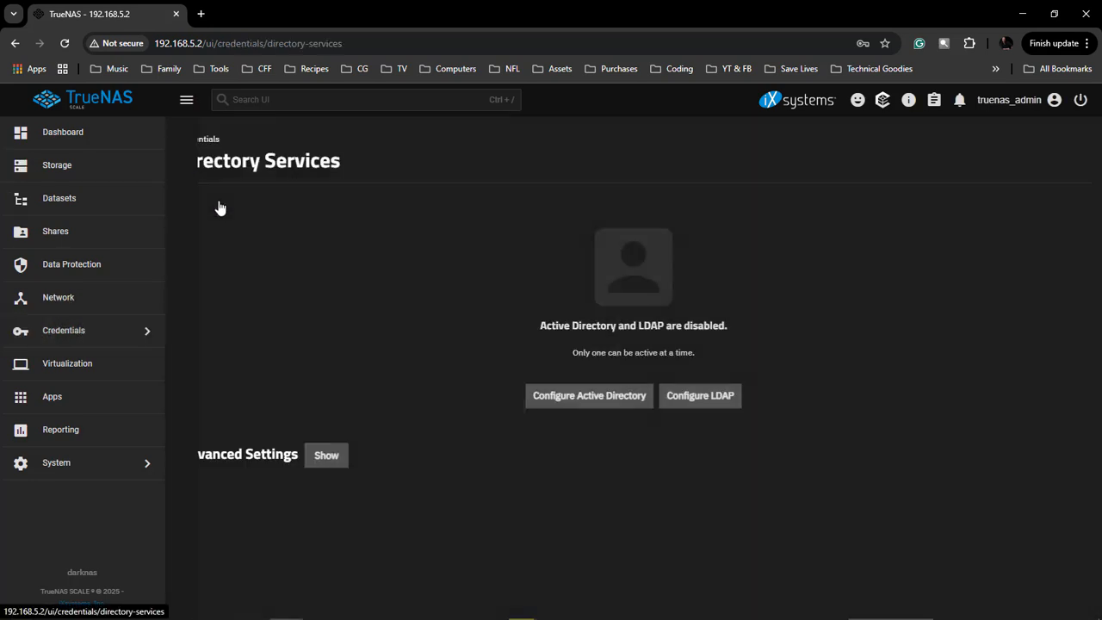
click(592, 398)
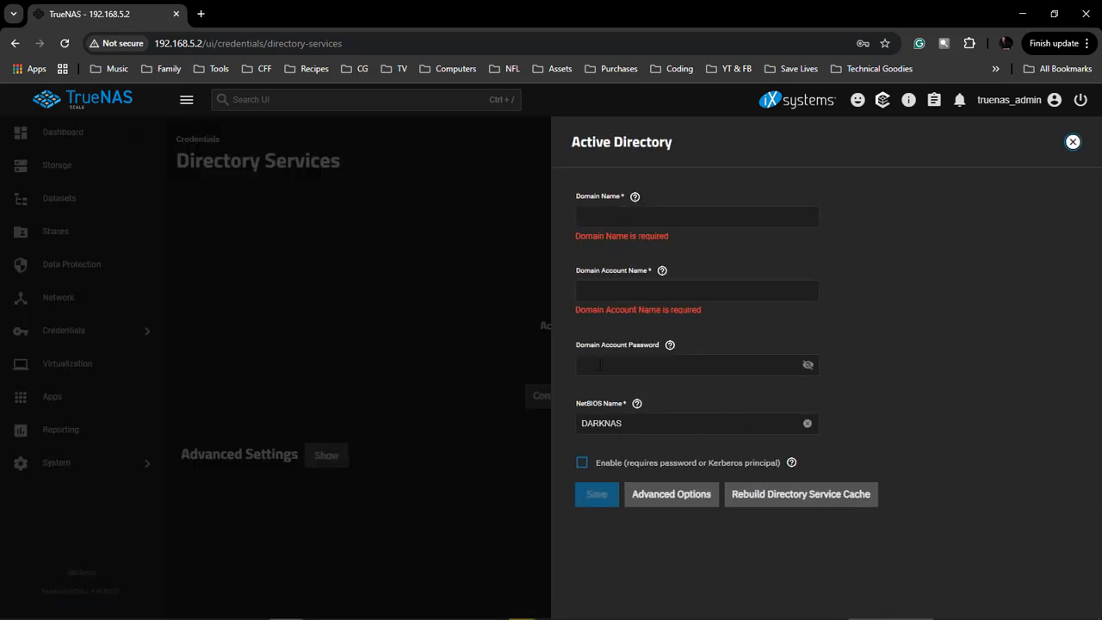
click(604, 221)
text([blurred])
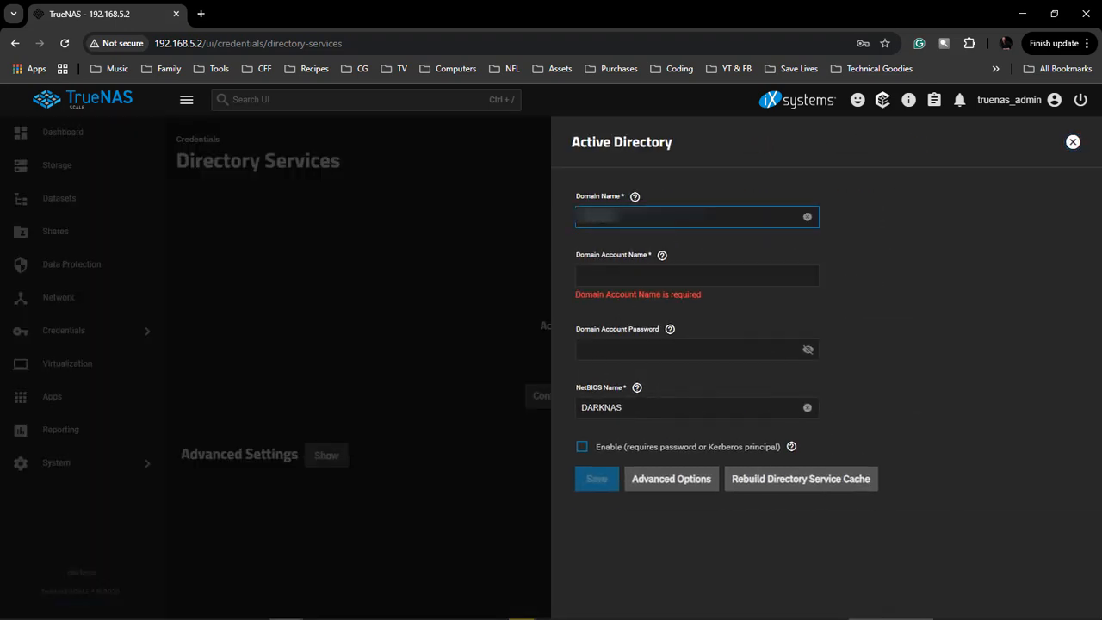
key(Tab)
text([blurred])
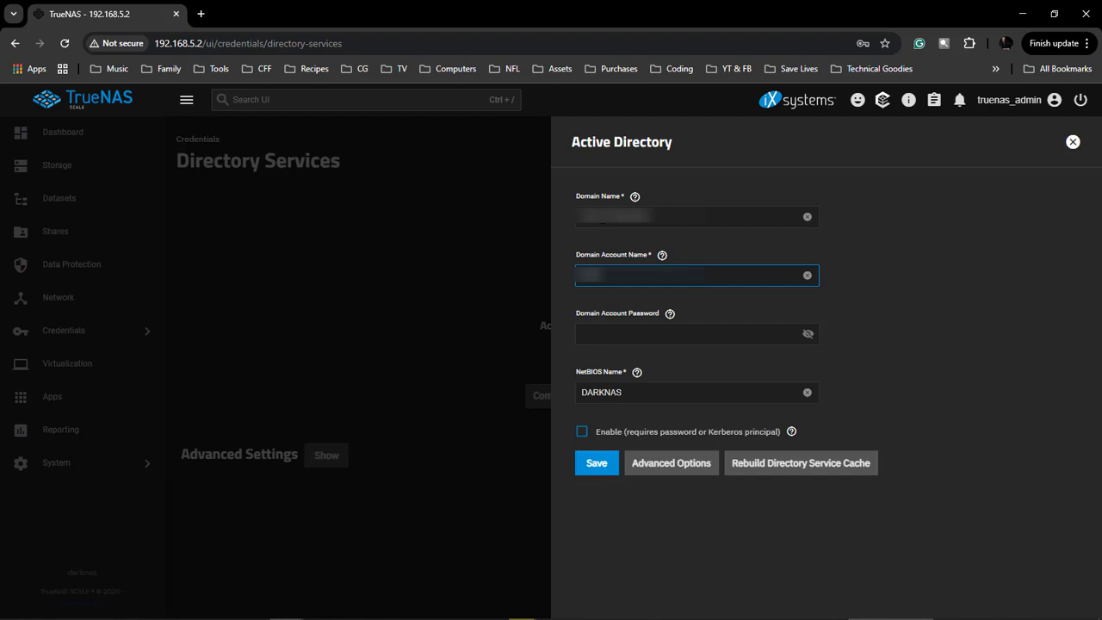
key(Tab)
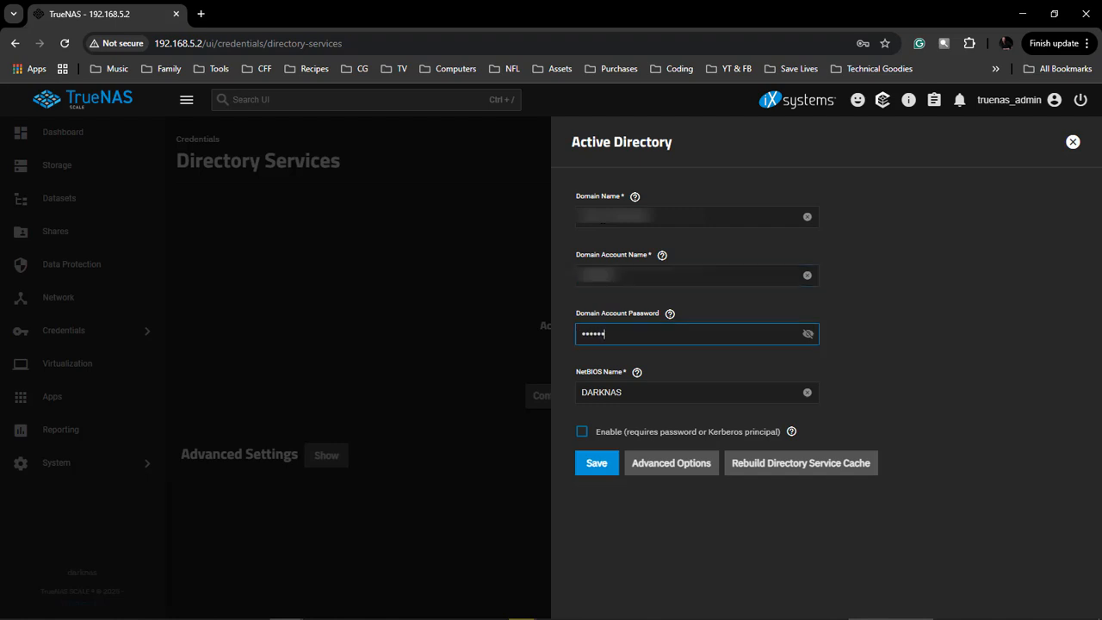
click(582, 431)
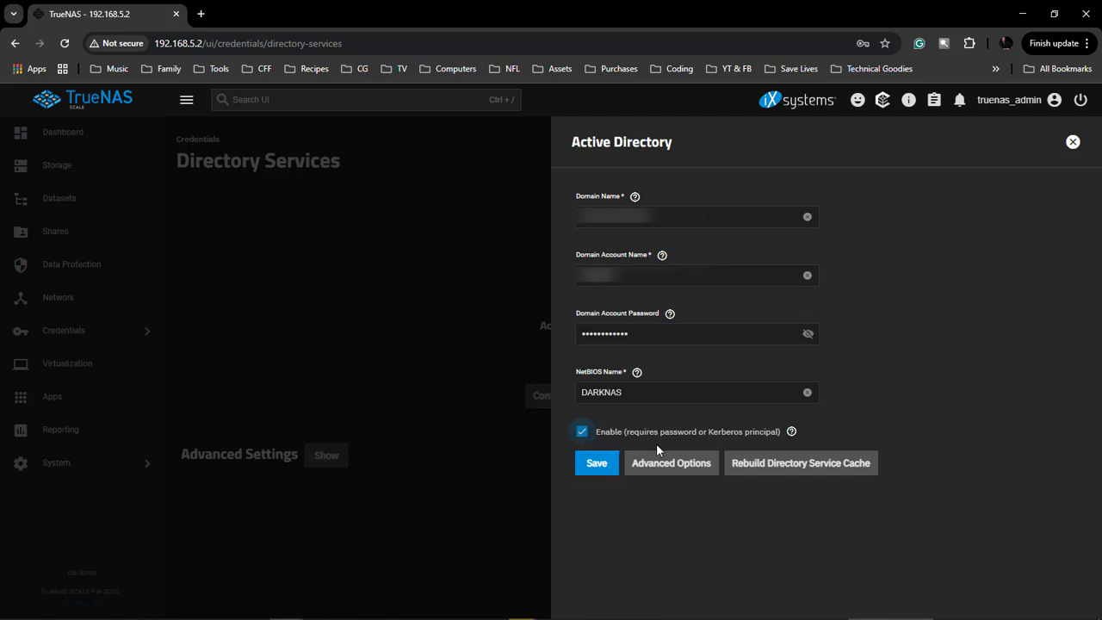
click(596, 465)
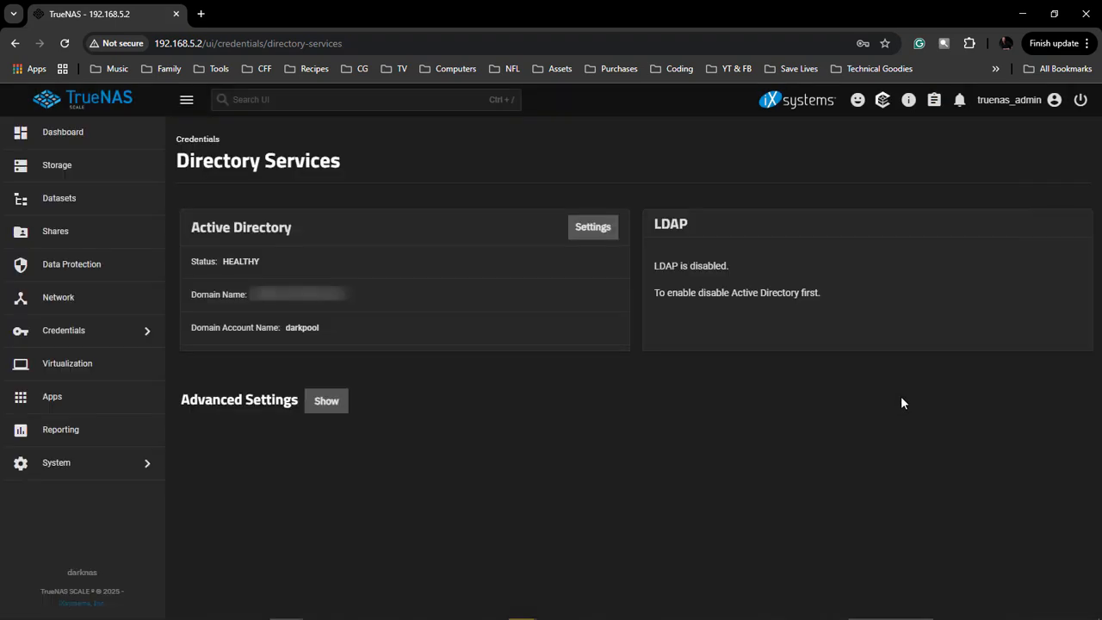
Step: Restart the TrueNAS system and confirm the restart
click(1080, 101)
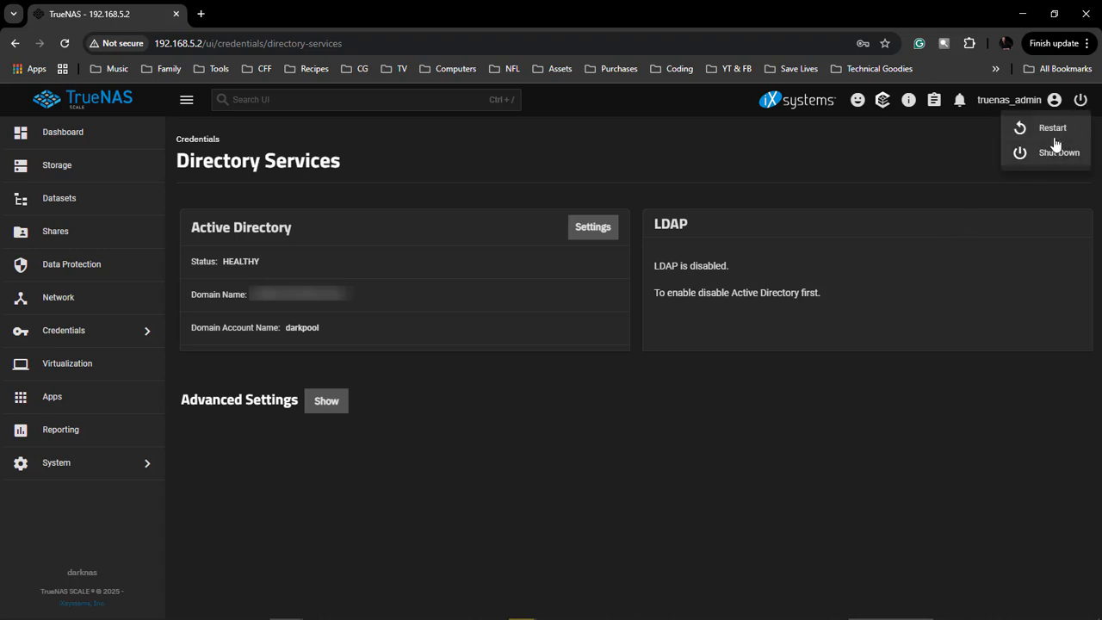
click(1052, 129)
click(461, 387)
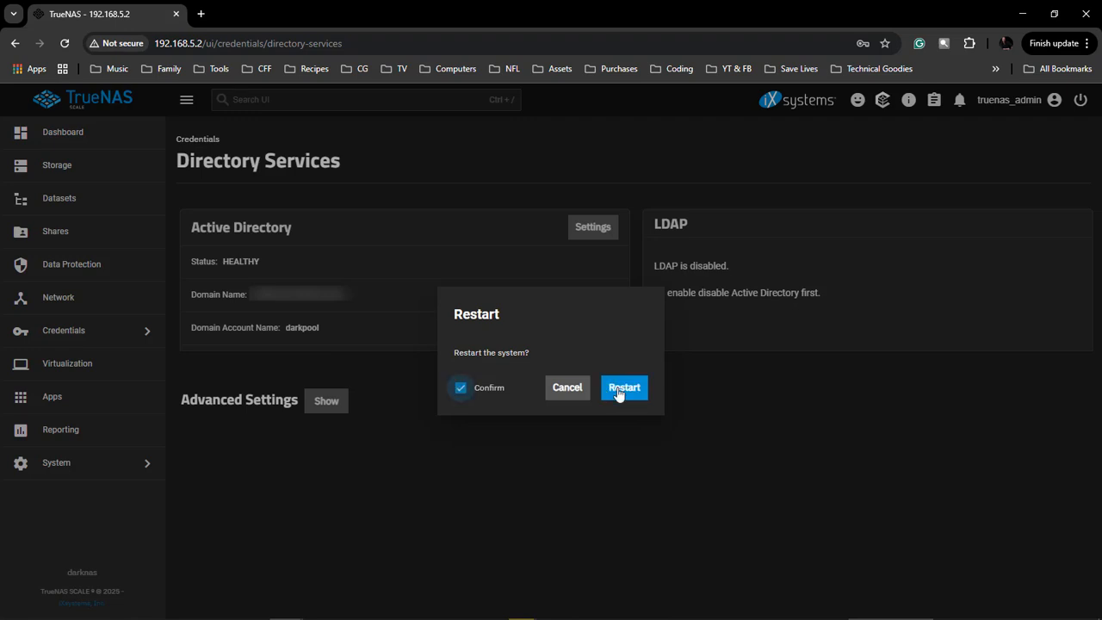
click(618, 392)
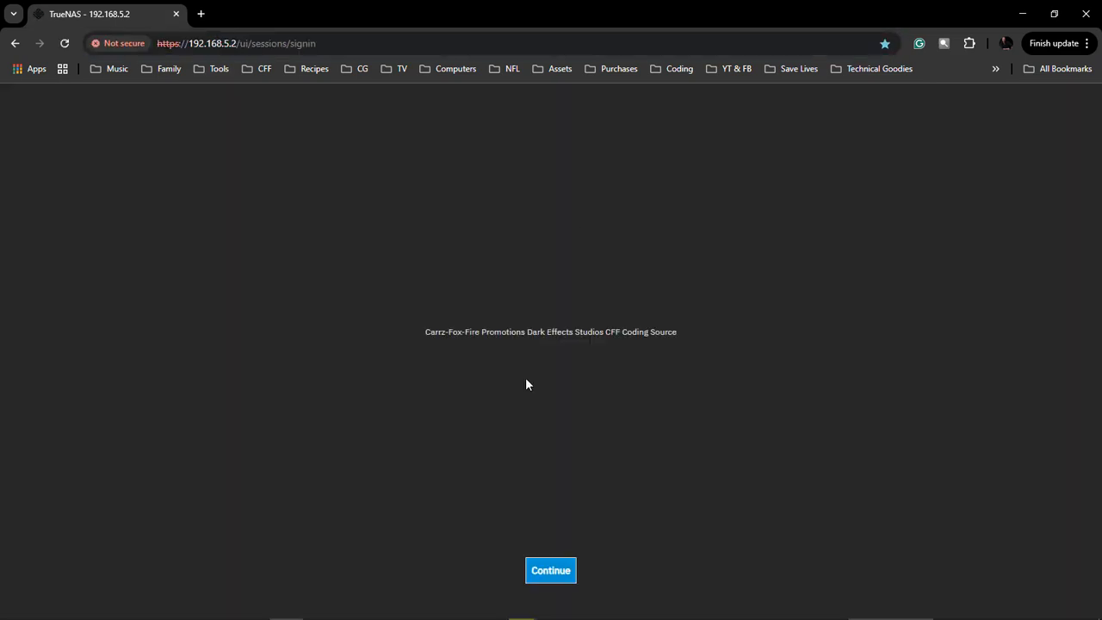
Step: Continue past the login banner and sign back in with the truenas_admin account
key(Return)
text(truenas_admin)
key(Return)
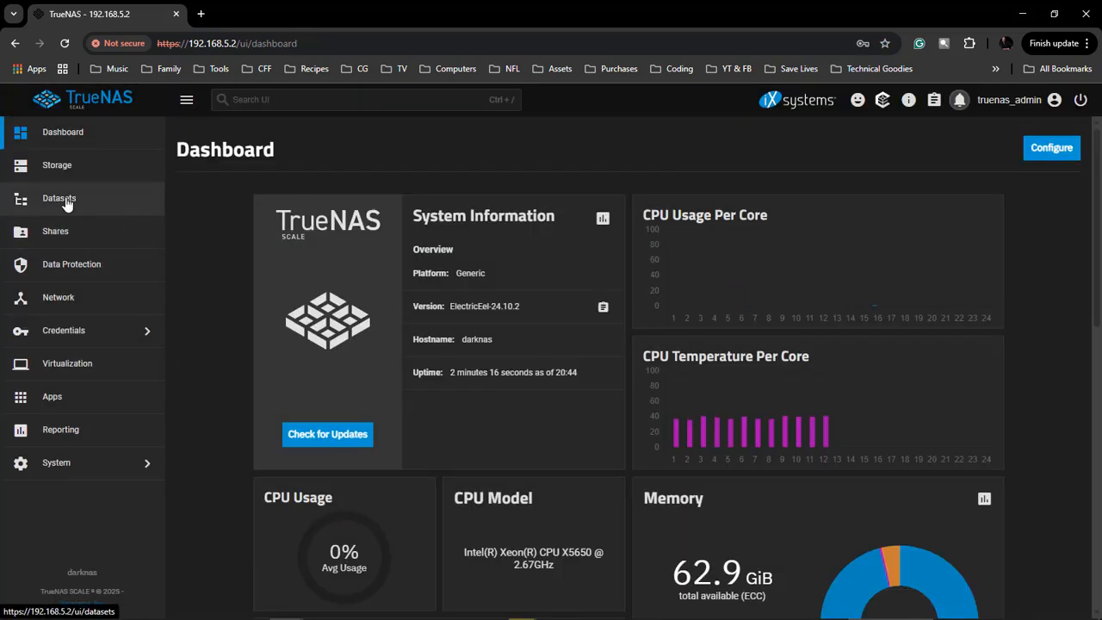
Step: Add a dataset named DarkSet under DarkPool using the SMB preset, with creation of its SMB share enabled
click(59, 199)
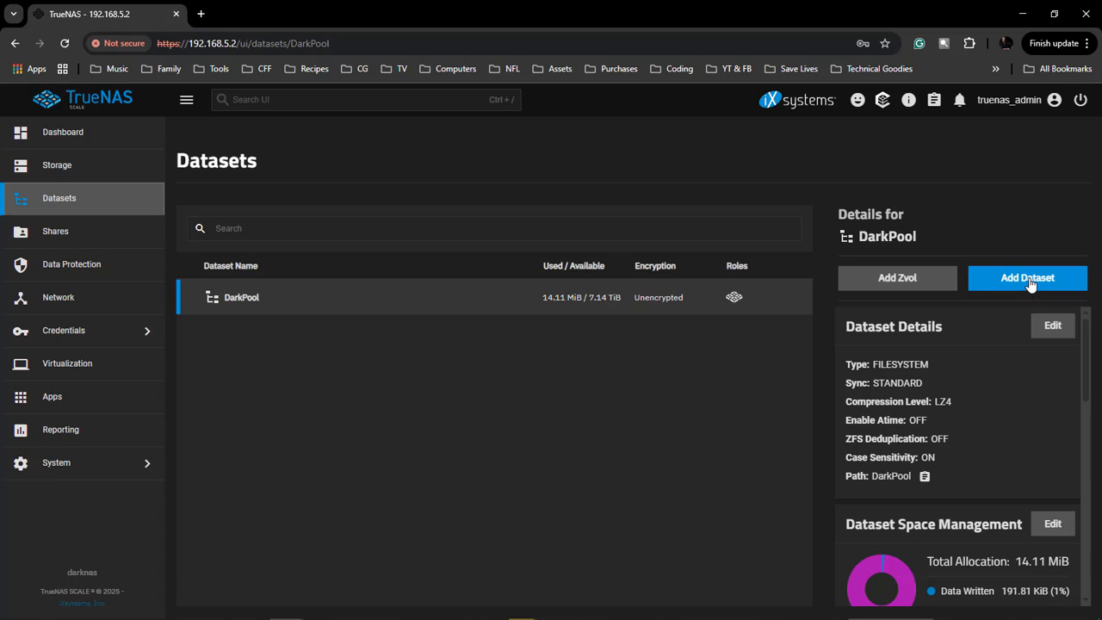
click(1027, 278)
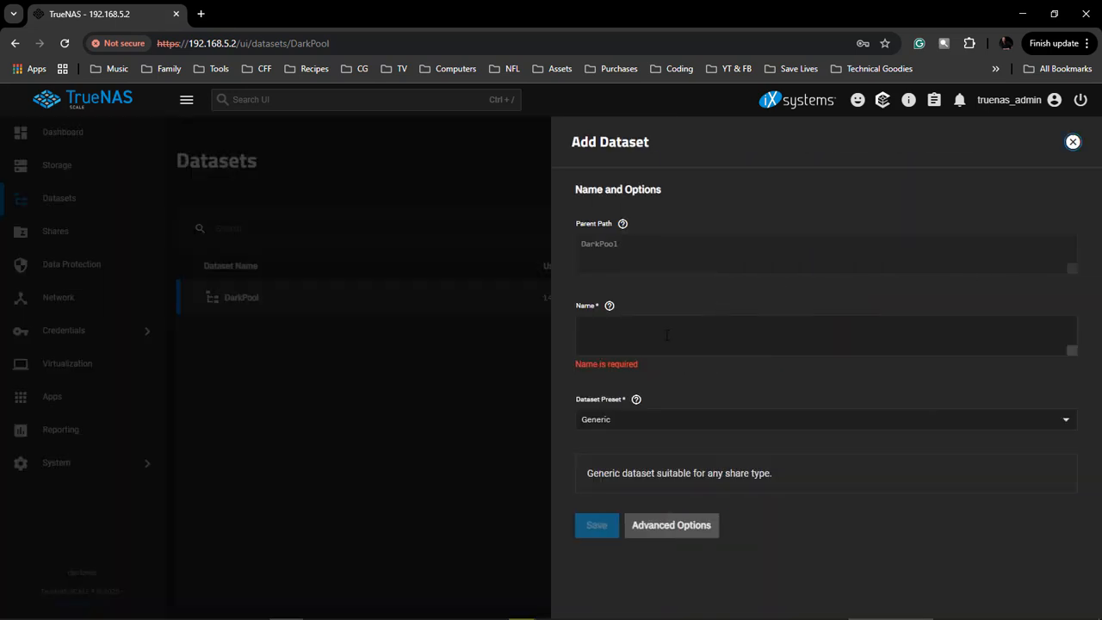
click(620, 332)
text(DarkSet)
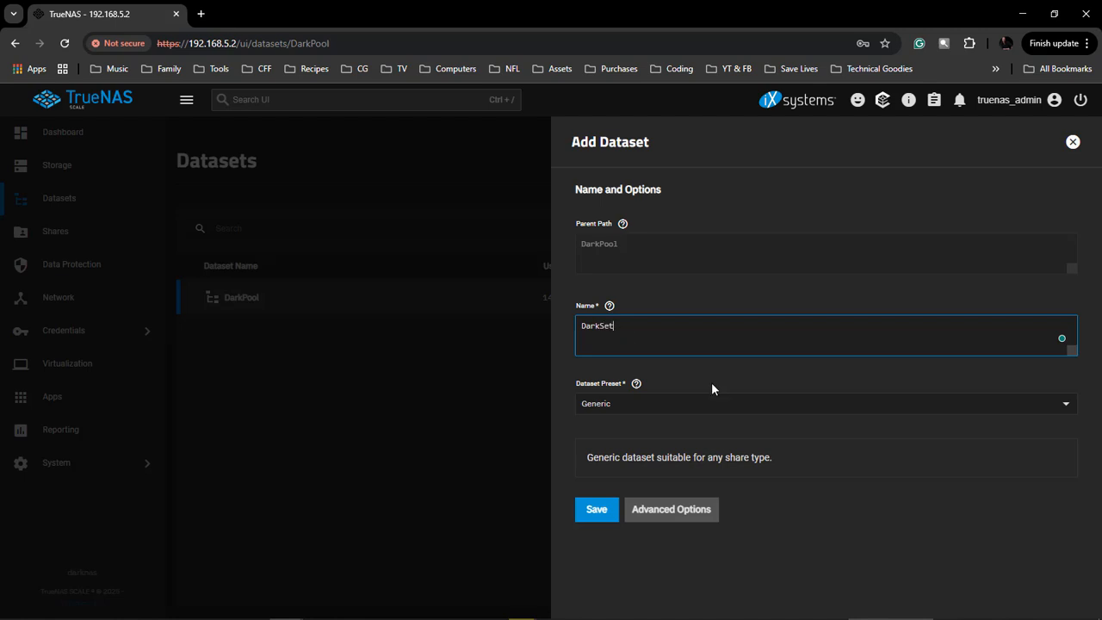
click(627, 411)
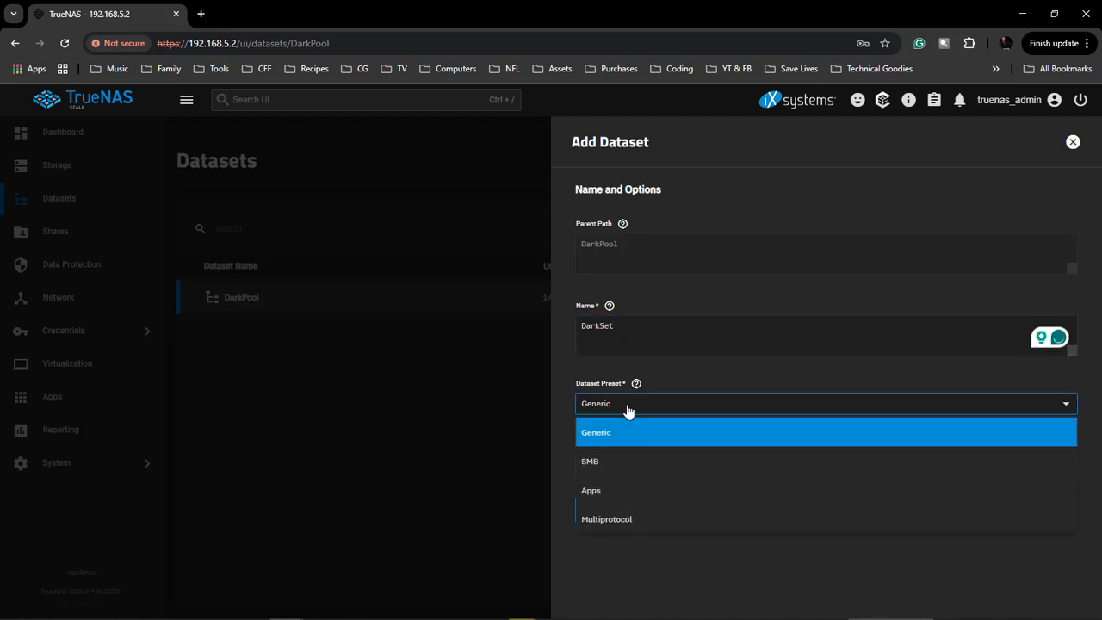
click(612, 462)
scroll(659, 458, down, 2)
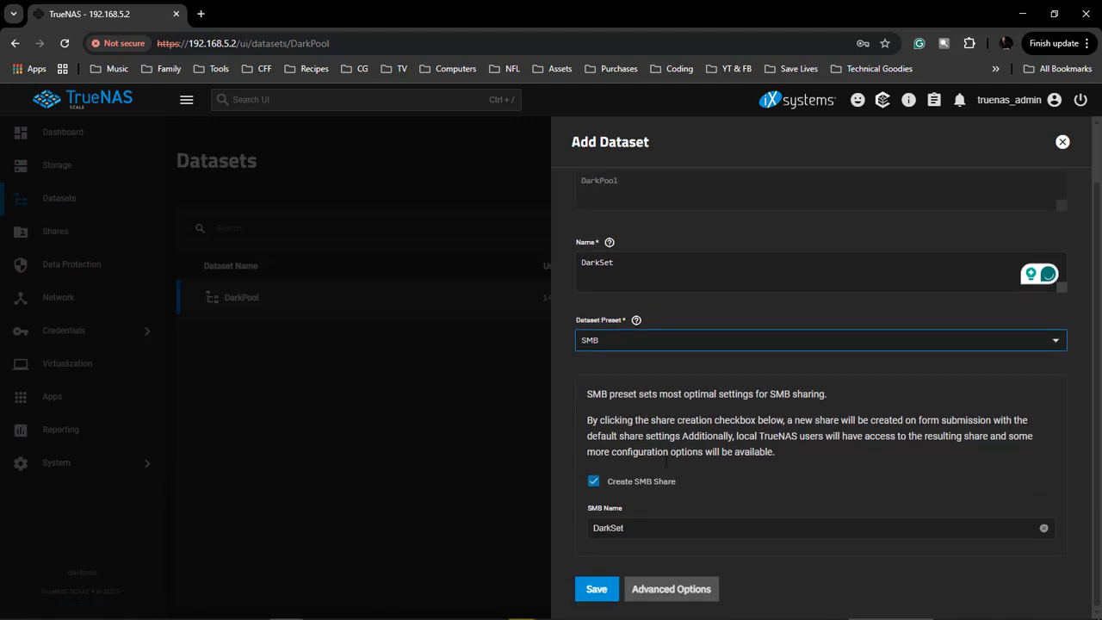
click(598, 590)
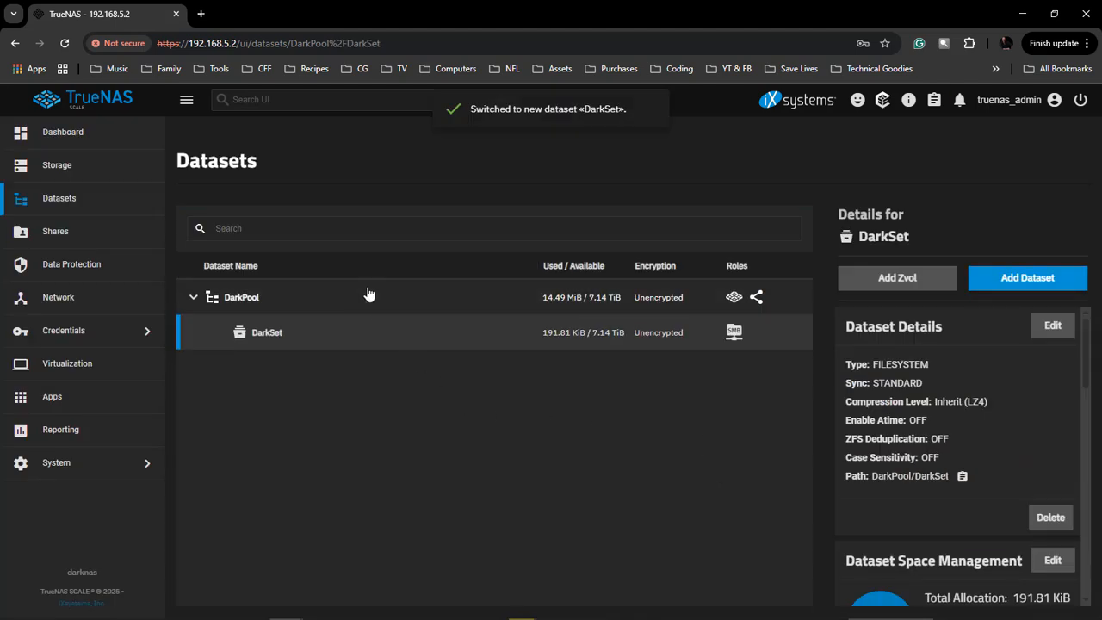
Step: Edit the SMB share attached to the DarkSet dataset and set its purpose to Private SMB Datasets and Shares
click(295, 345)
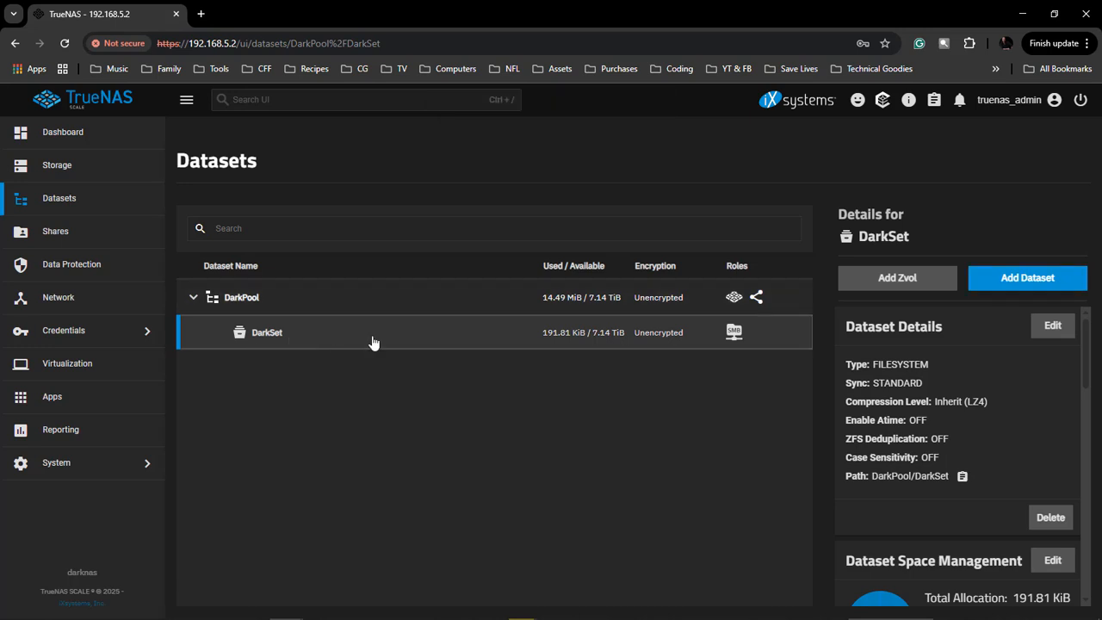
scroll(1014, 346, down, 5)
scroll(998, 400, down, 3)
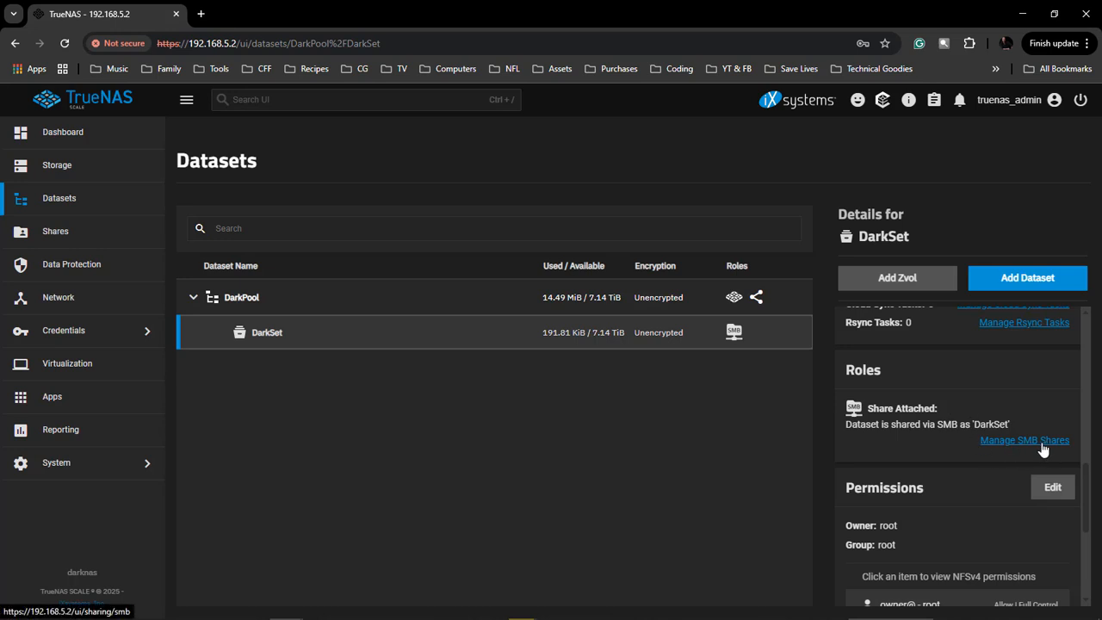
click(1024, 440)
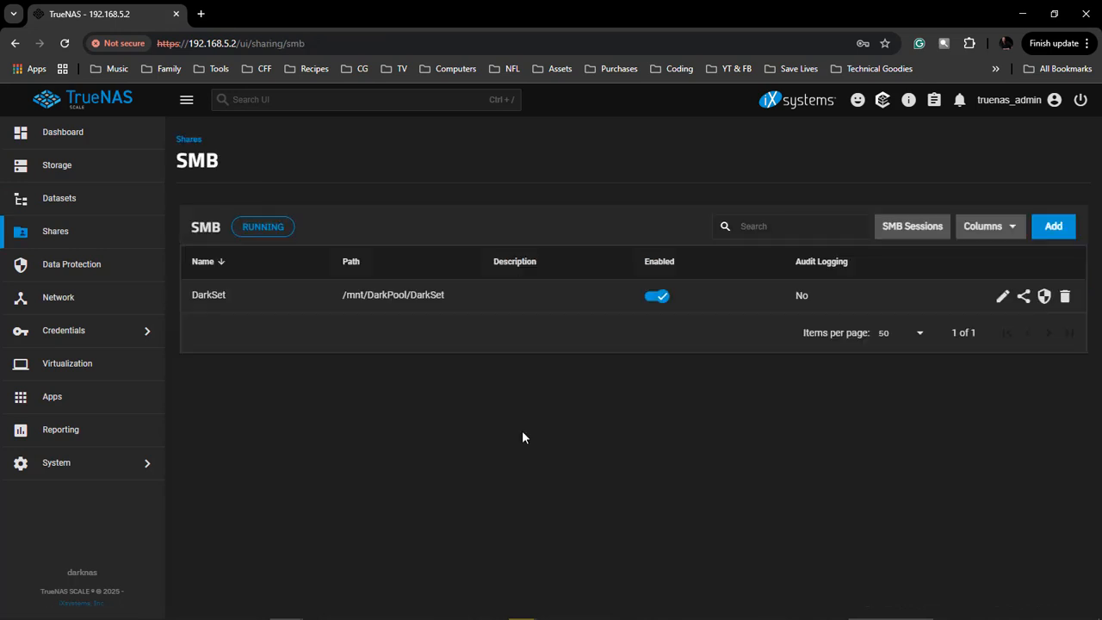
click(1002, 296)
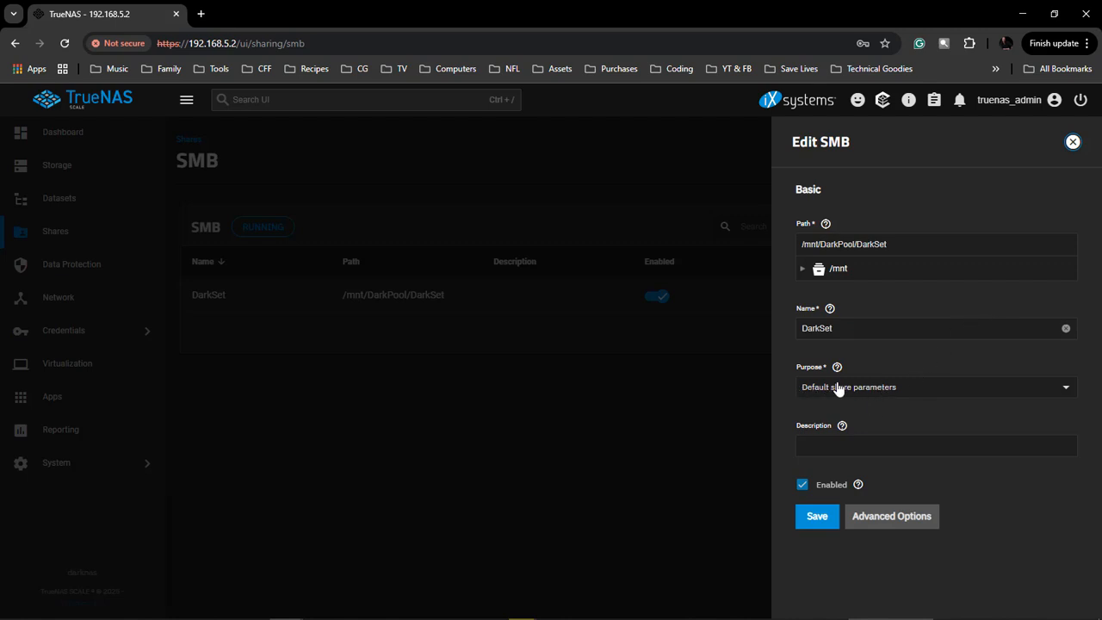
click(890, 386)
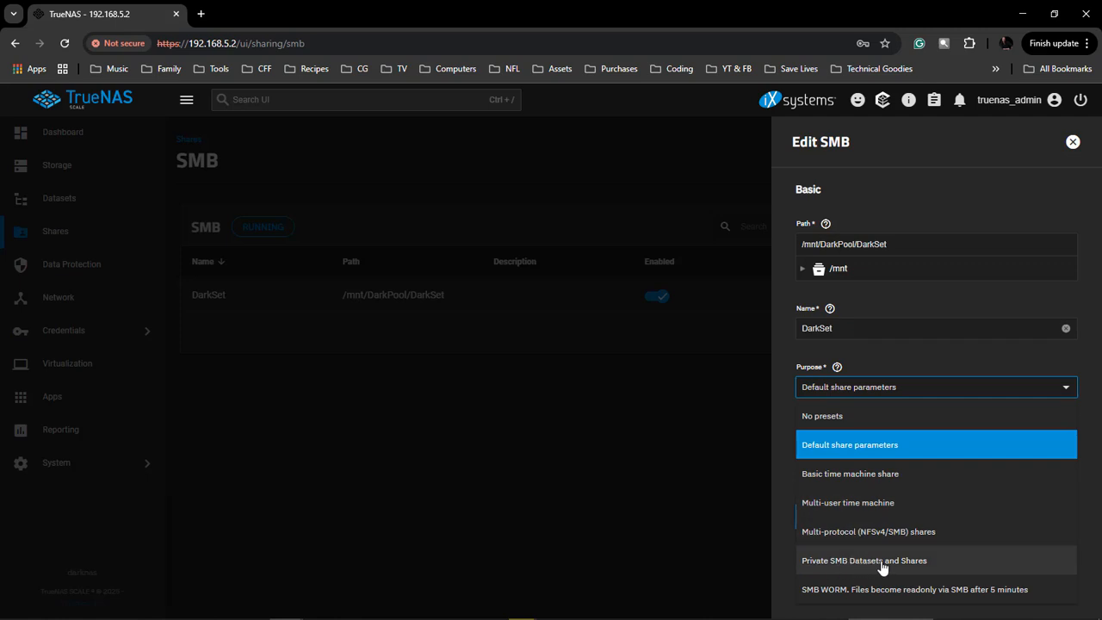
click(874, 563)
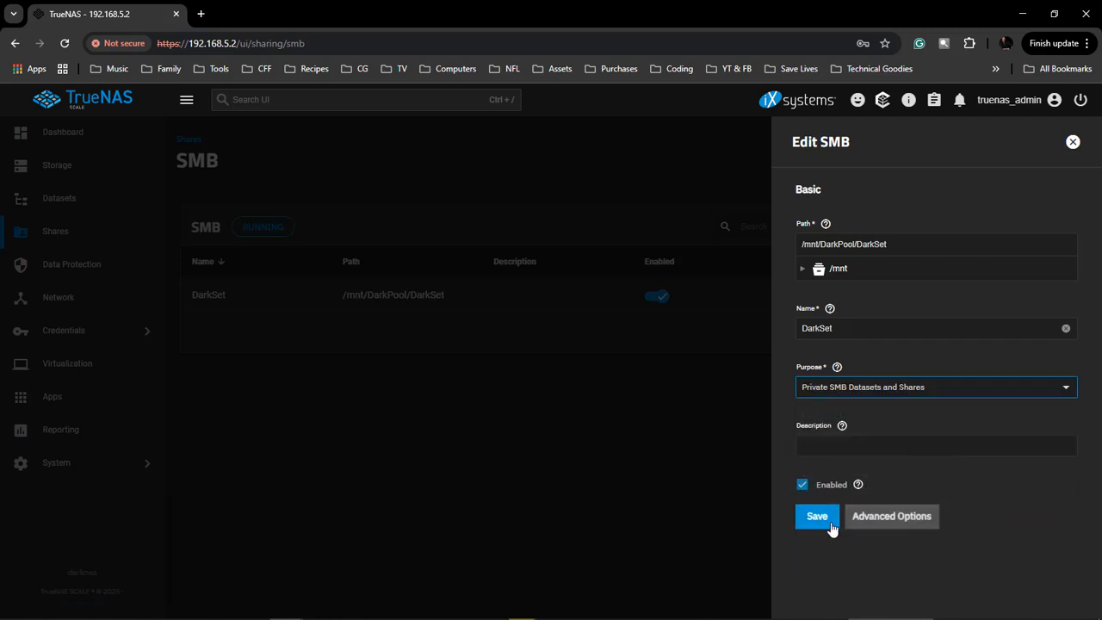
Step: Enable Use as Home Share in the DarkSet share's advanced options, save it, and restart the SMB service
click(889, 516)
scroll(927, 462, down, 1)
scroll(927, 462, down, 7)
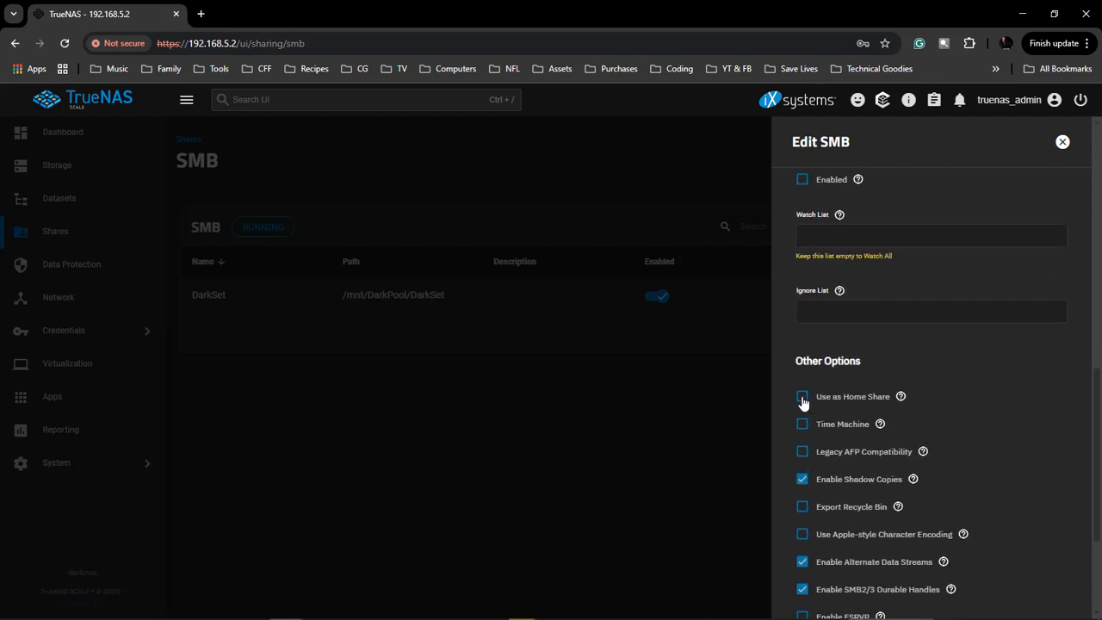
click(802, 397)
scroll(960, 373, down, 2)
click(817, 589)
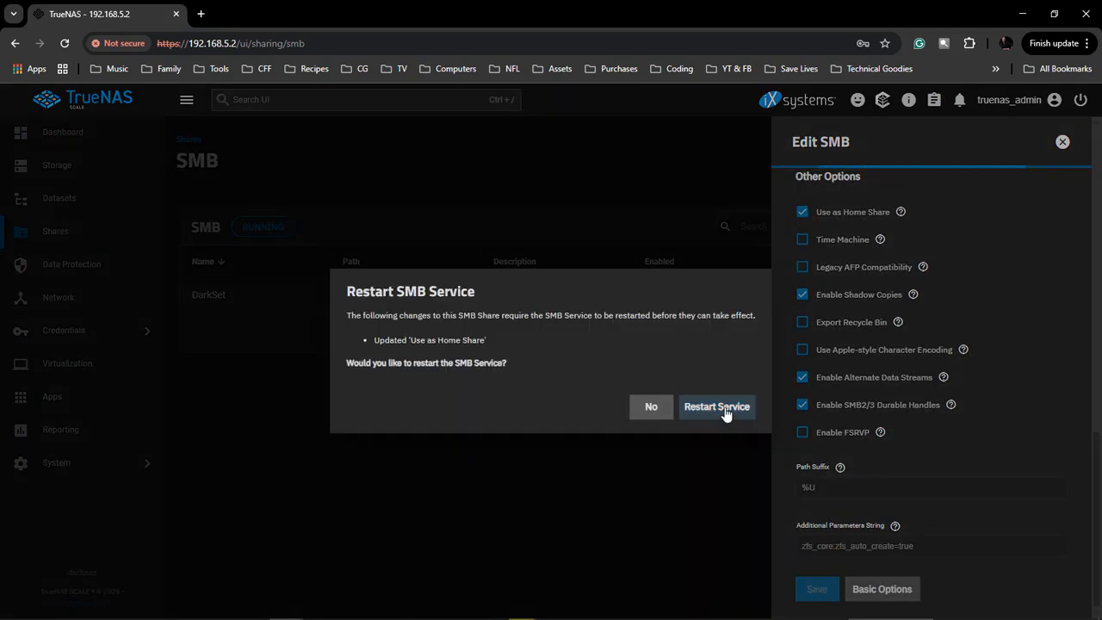
click(726, 411)
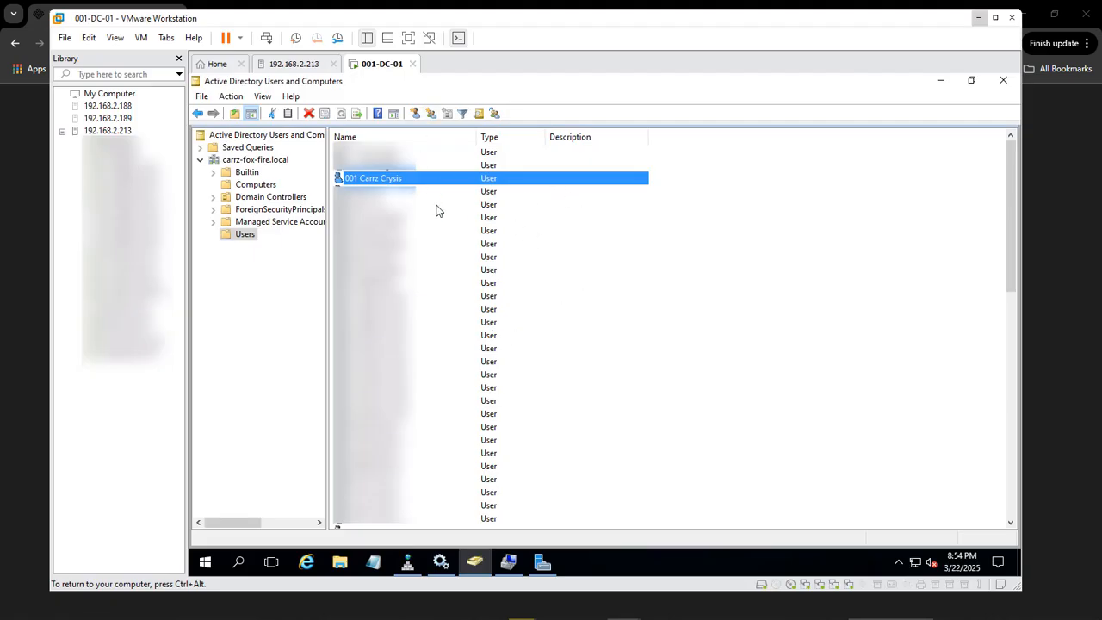
Step: In Active Directory Users and Computers on the 001-DC-01 virtual machine, examine the selected user's profile home folder path and close without changes
double_click(400, 178)
click(644, 182)
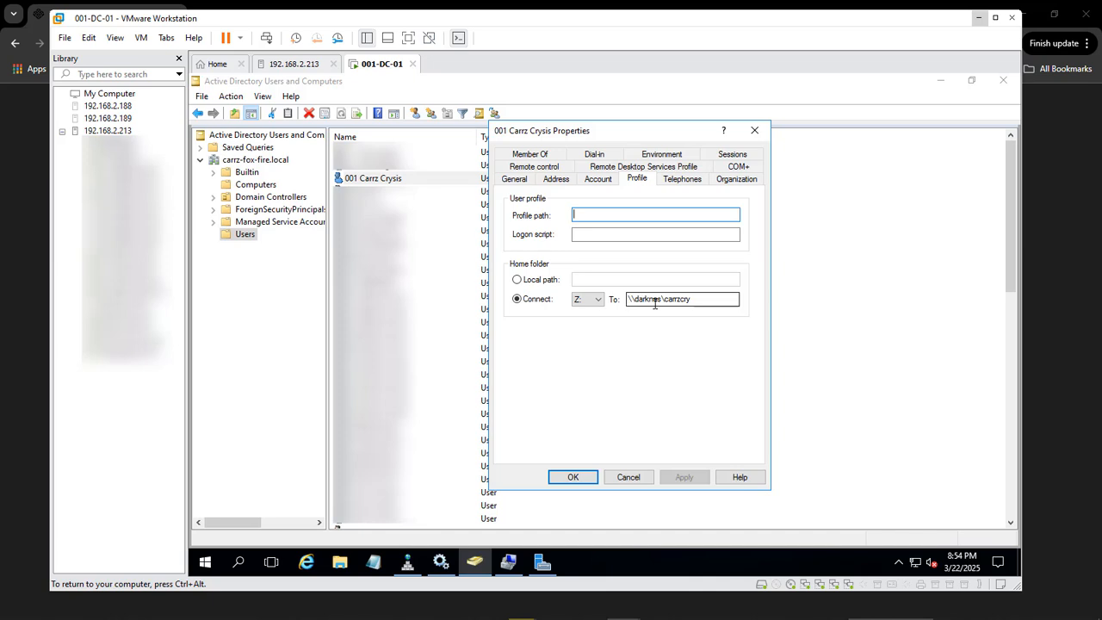
mouse_move(661, 299)
mouse_down()
mouse_move(635, 299)
mouse_move(666, 299)
mouse_up()
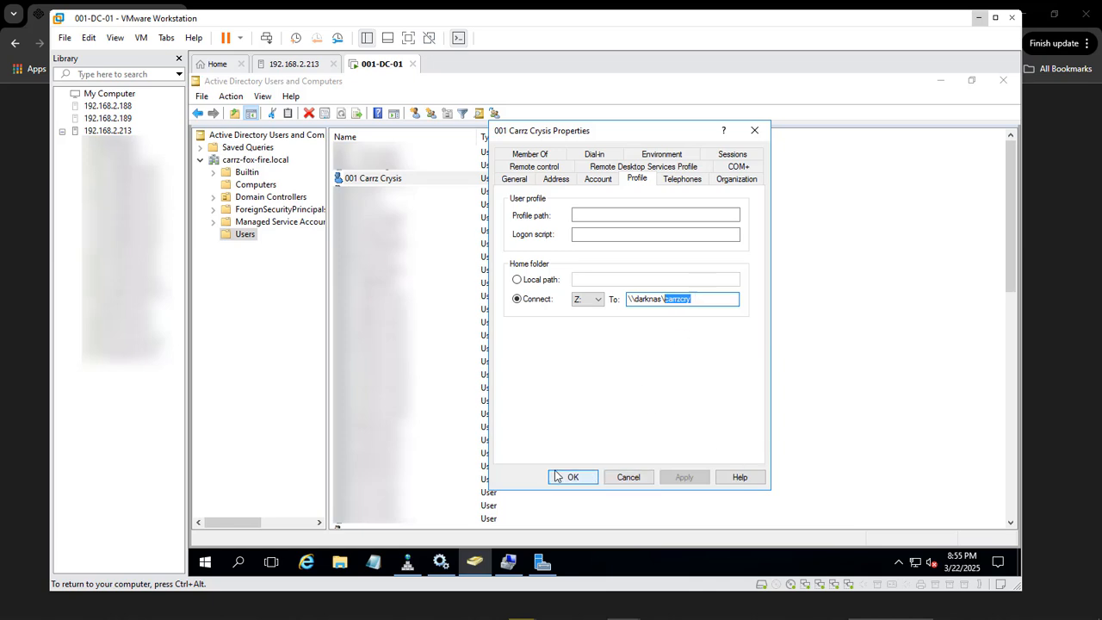
click(629, 477)
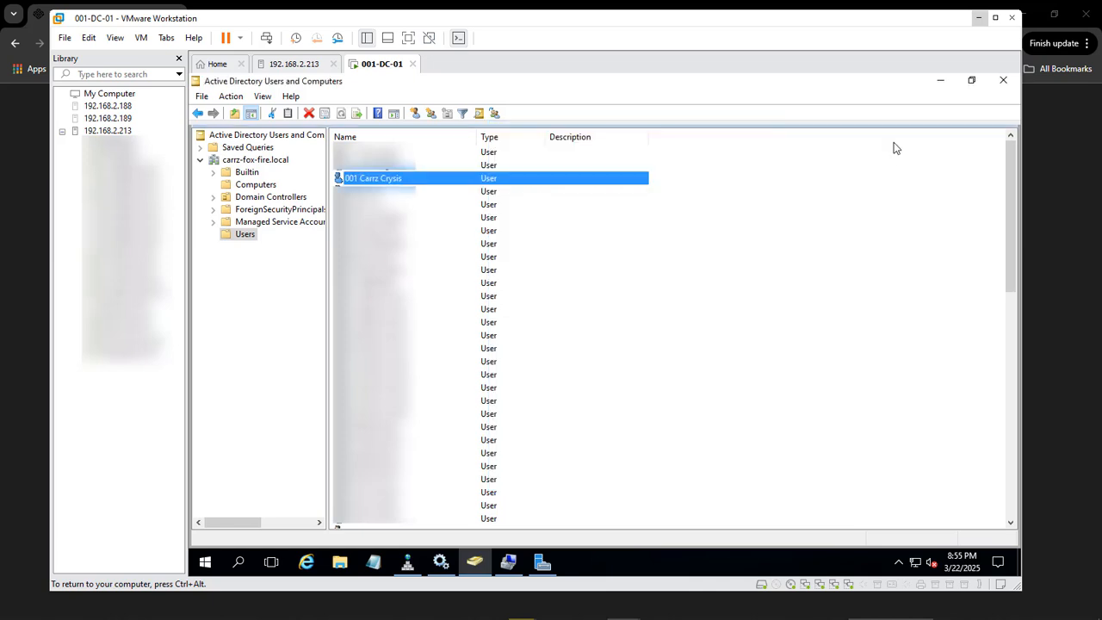
click(979, 18)
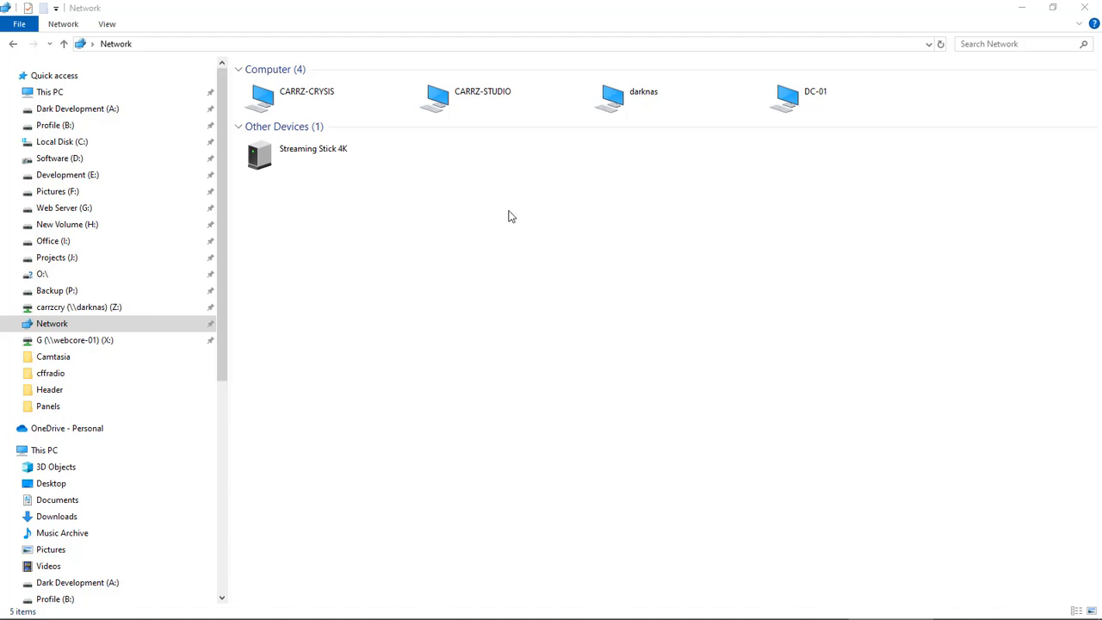
Step: In File Explorer, browse the darknas network computer and look inside its homes share and the user's personal share
double_click(648, 99)
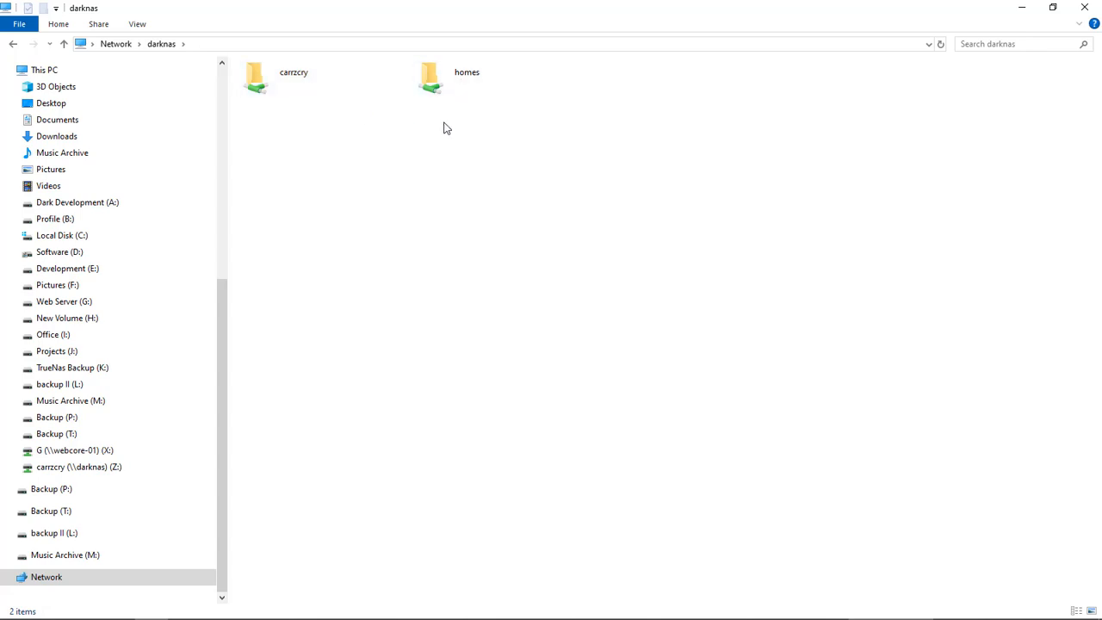
double_click(458, 82)
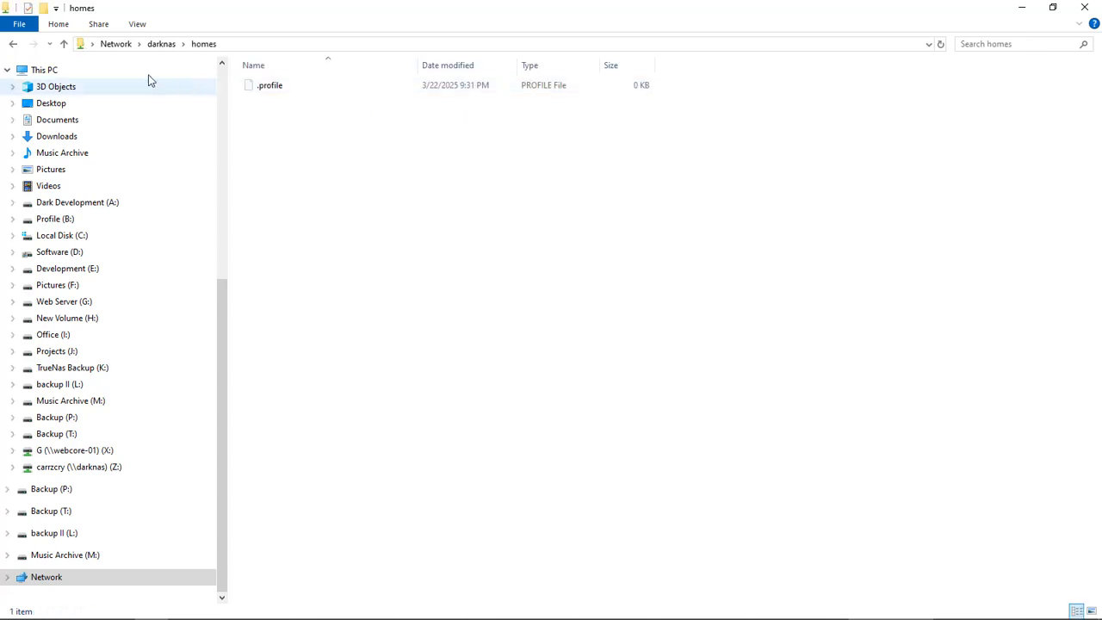
click(15, 44)
double_click(307, 92)
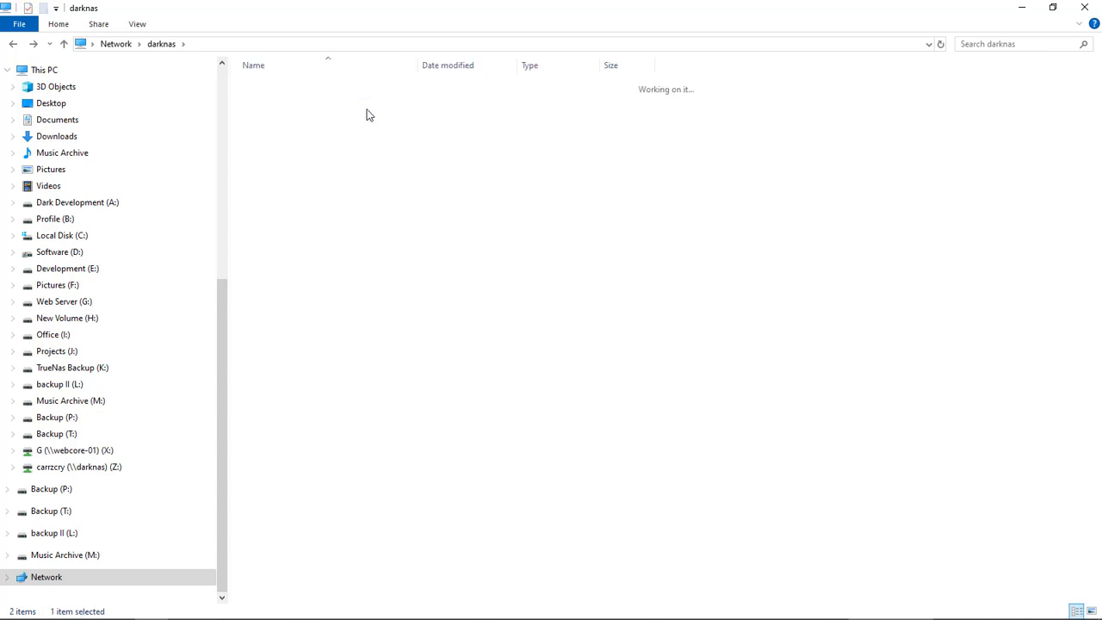
click(13, 44)
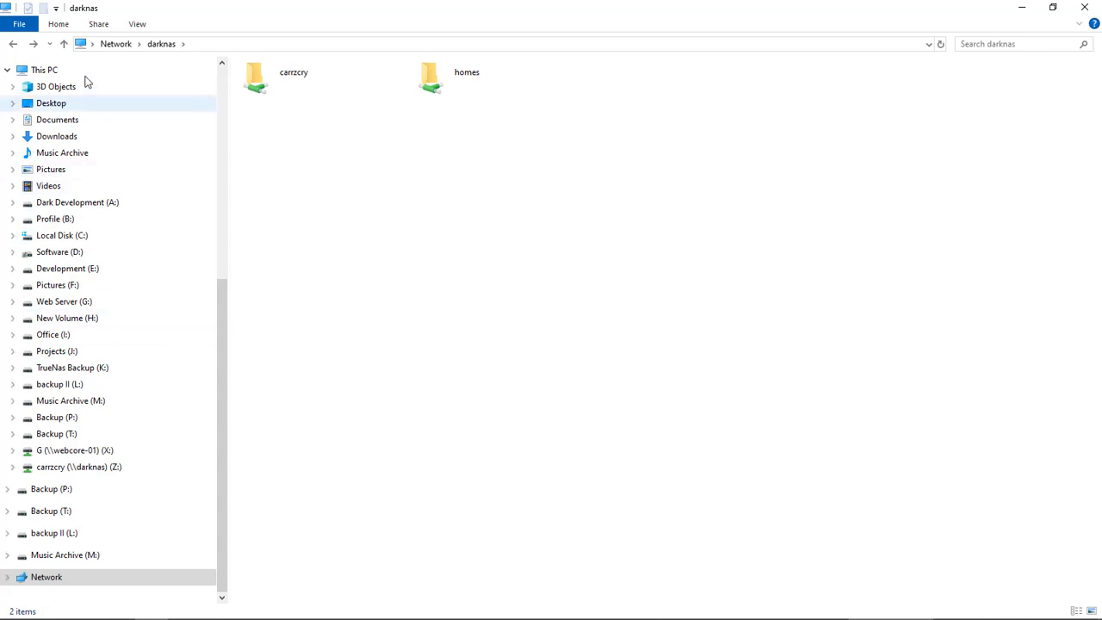
Step: Check the contents of the user's darknas home folder mapped as drive Z: under This PC, and close the window
click(51, 72)
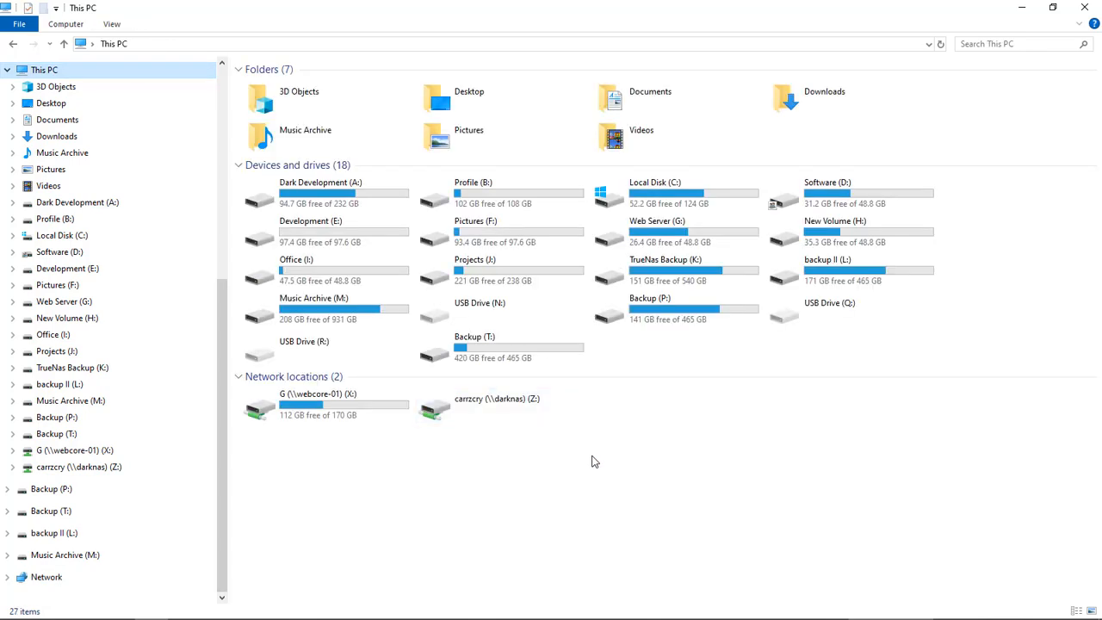
double_click(499, 407)
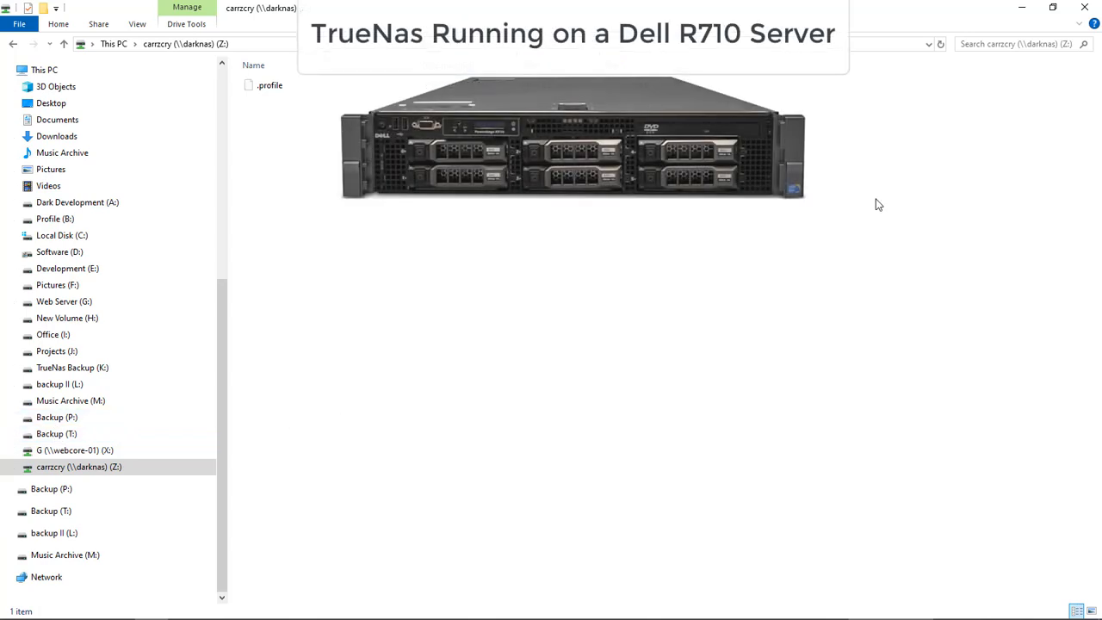
click(1083, 8)
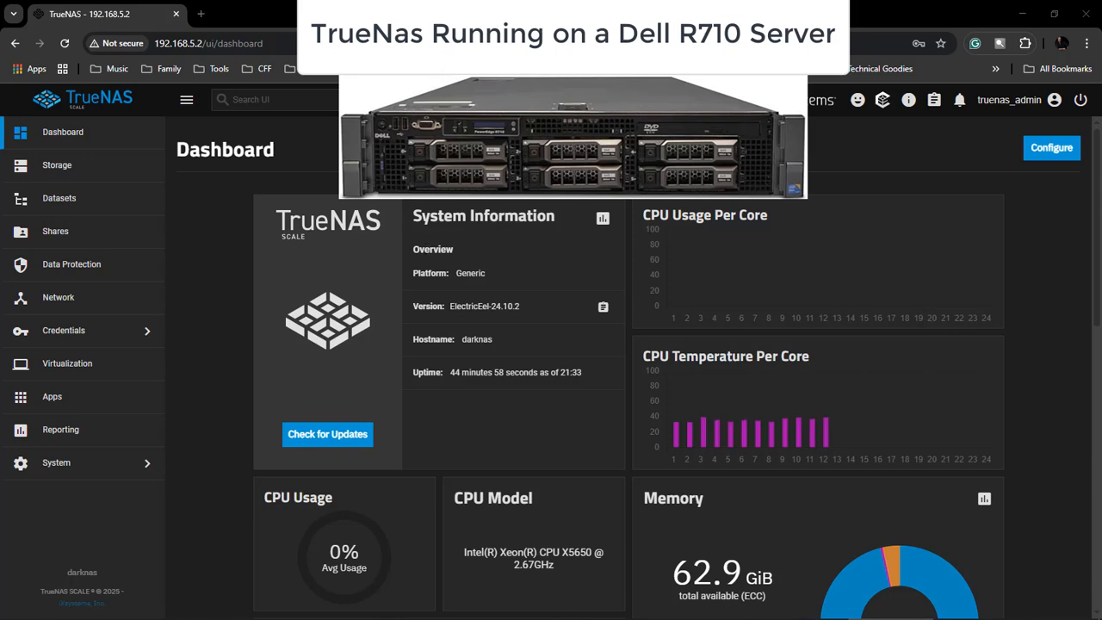